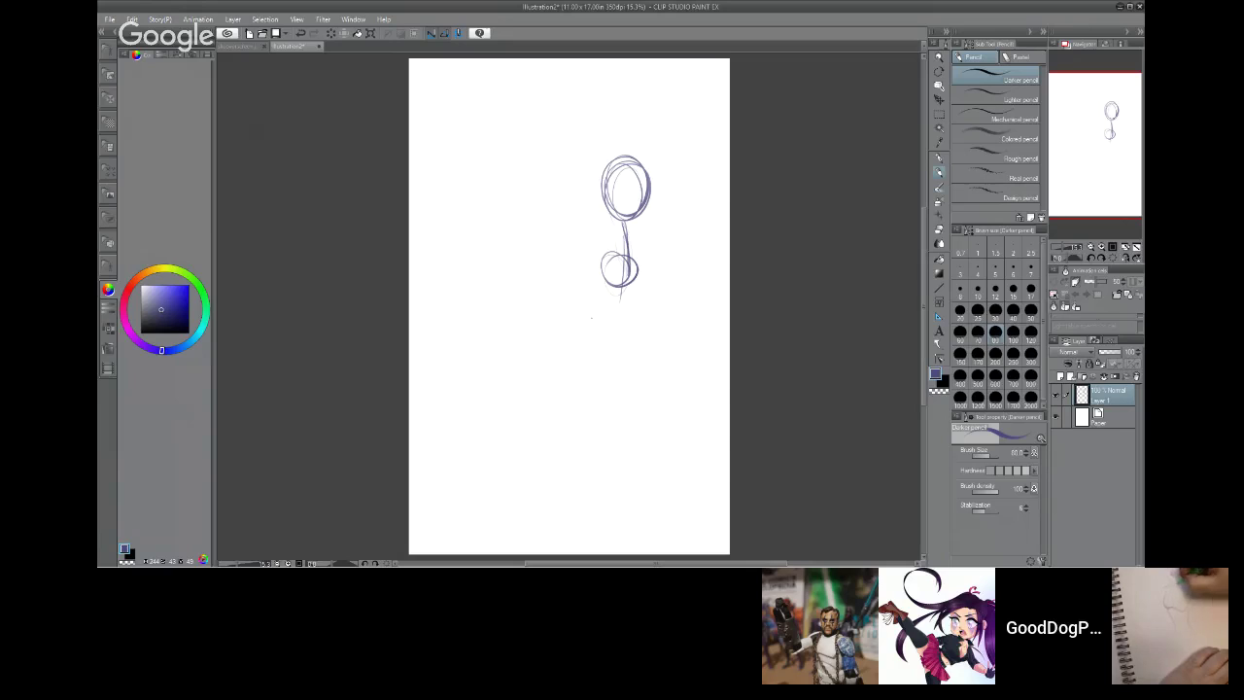
# Rough out the two figures' heads, torsos and limbs with loose Darker pencil strokes, including the left figure's shoulder line
pyautogui.moveTo(616, 257)
pyautogui.mouseDown()
pyautogui.moveTo(678, 327)
pyautogui.moveTo(696, 249)
pyautogui.mouseUp()
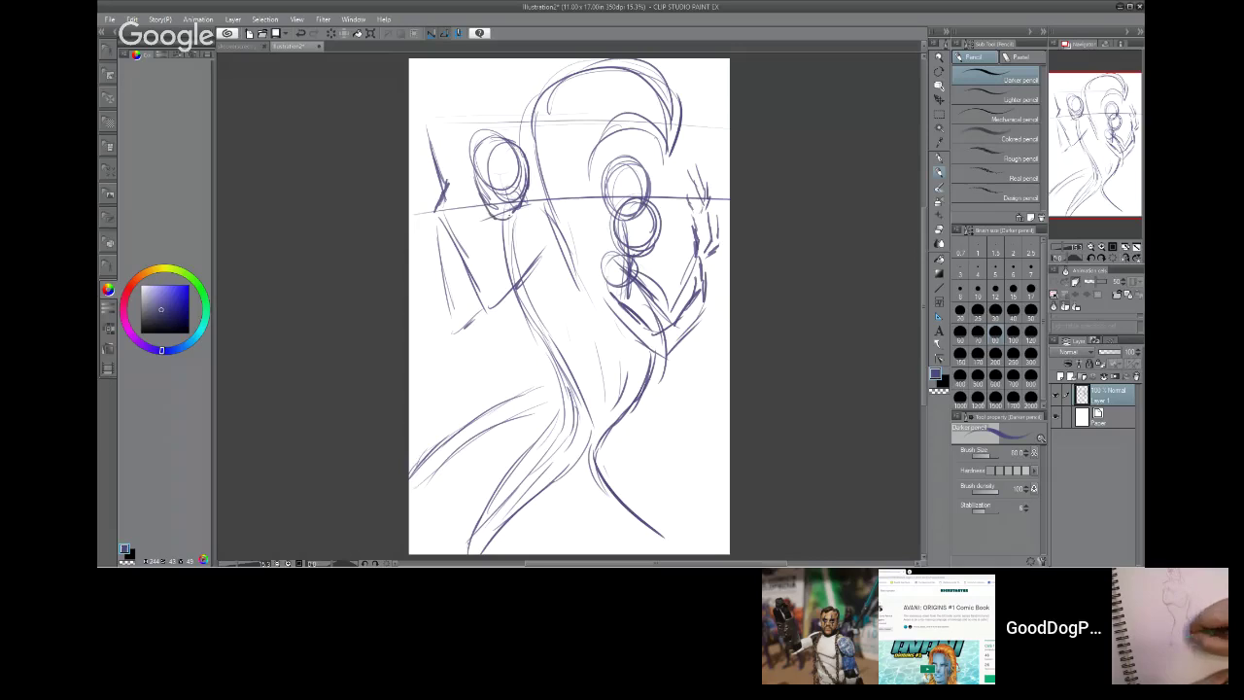
pyautogui.moveTo(517, 208)
pyautogui.mouseDown()
pyautogui.moveTo(510, 231)
pyautogui.moveTo(562, 222)
pyautogui.mouseUp()
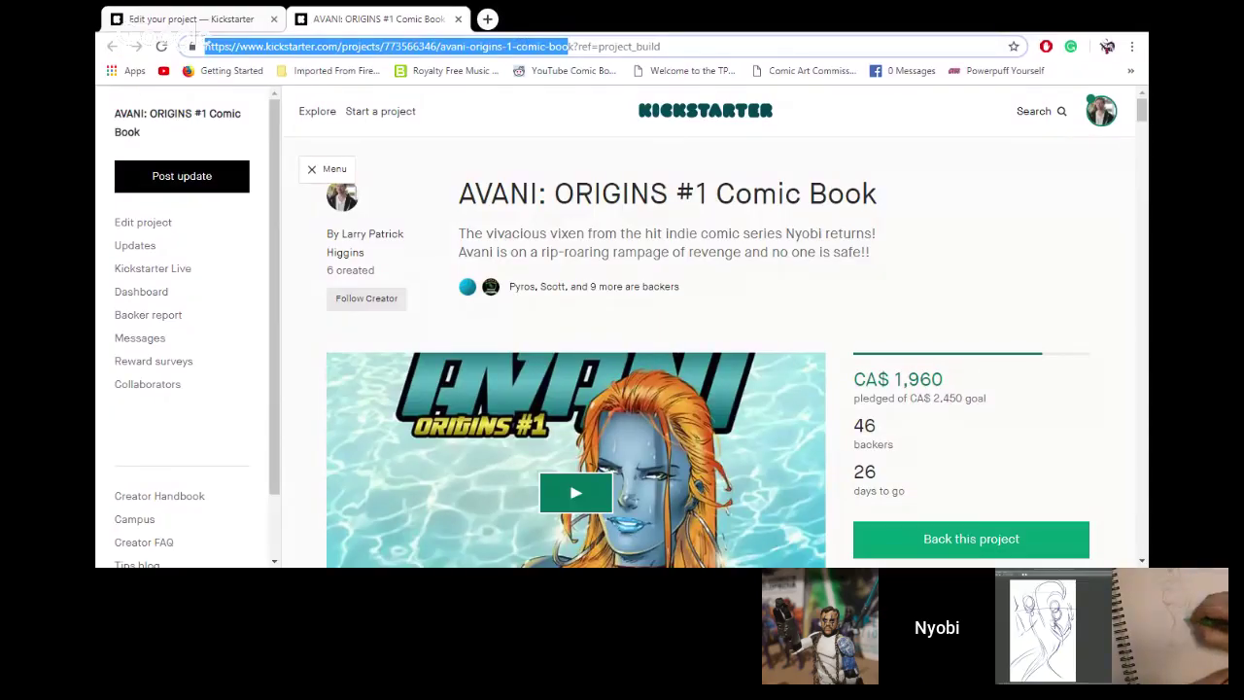
# Select the Kickstarter campaign's web address up to "avani-origins-1-comic-book", leaving out the ref parameter
pyautogui.click(564, 46)
pyautogui.moveTo(574, 46); pyautogui.dragTo(204, 46)
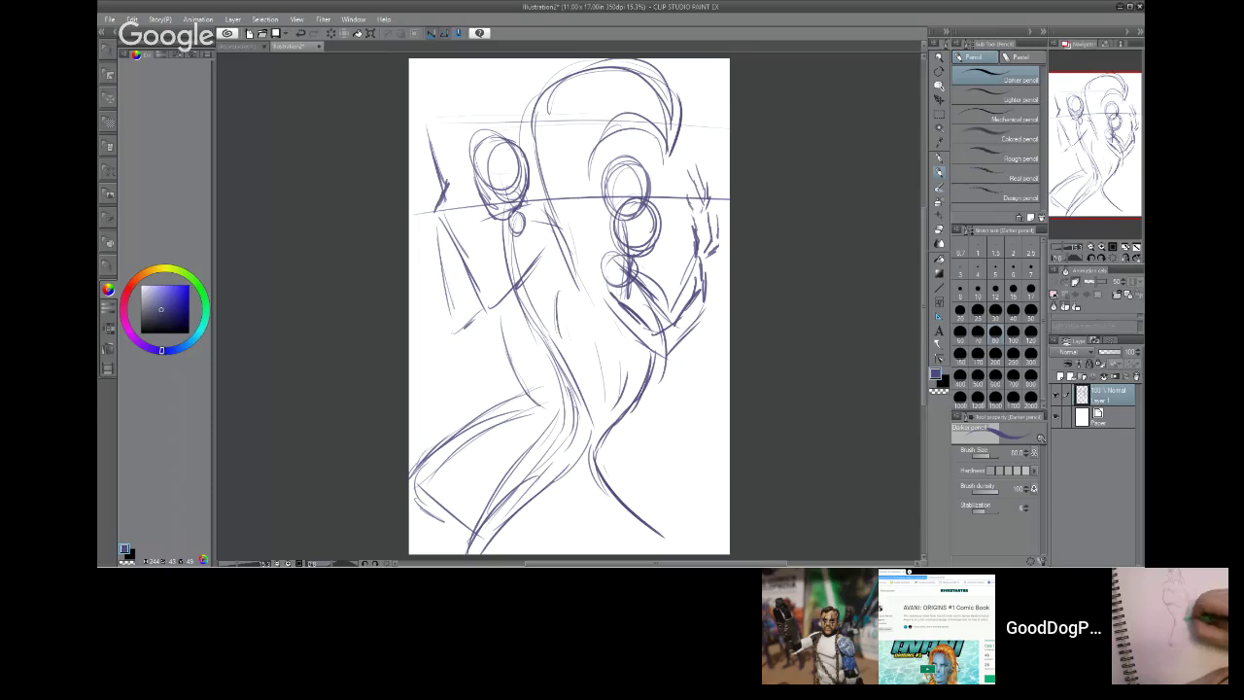
# Sketch the left figure's bent legs and flowing lower contours with long, loose pencil strokes
pyautogui.moveTo(549, 394); pyautogui.dragTo(479, 515)
pyautogui.moveTo(583, 475); pyautogui.dragTo(525, 531)
pyautogui.moveTo(593, 449); pyautogui.dragTo(548, 509)
pyautogui.moveTo(511, 391); pyautogui.dragTo(425, 453)
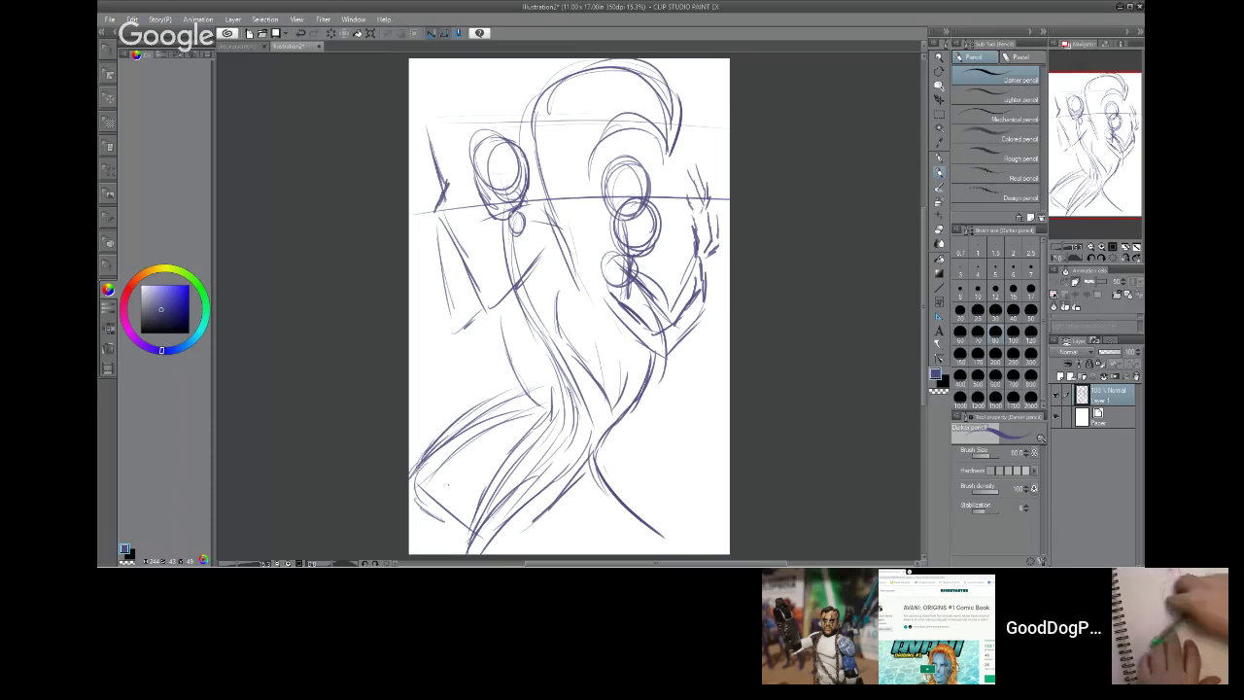
# Switch to the Kickstarter page in the browser and select the campaign address without its ref parameter
pyautogui.hotkey('alt', 'Tab')
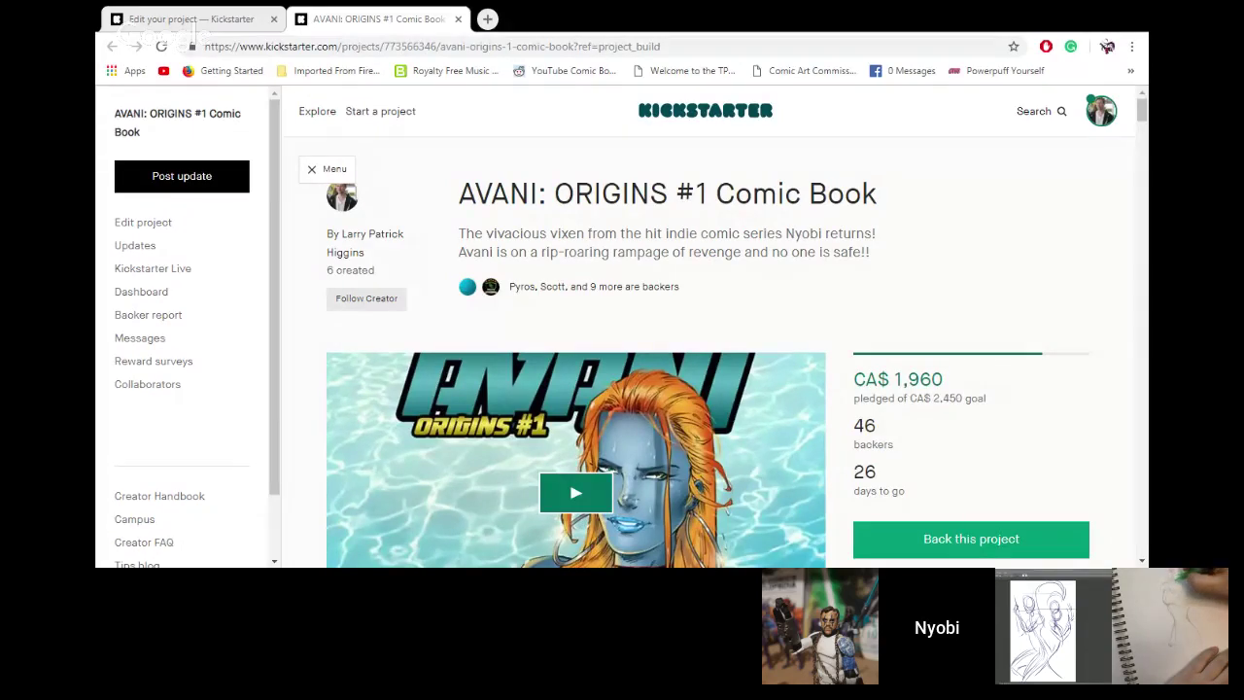
pyautogui.moveTo(204, 46); pyautogui.dragTo(573, 46)
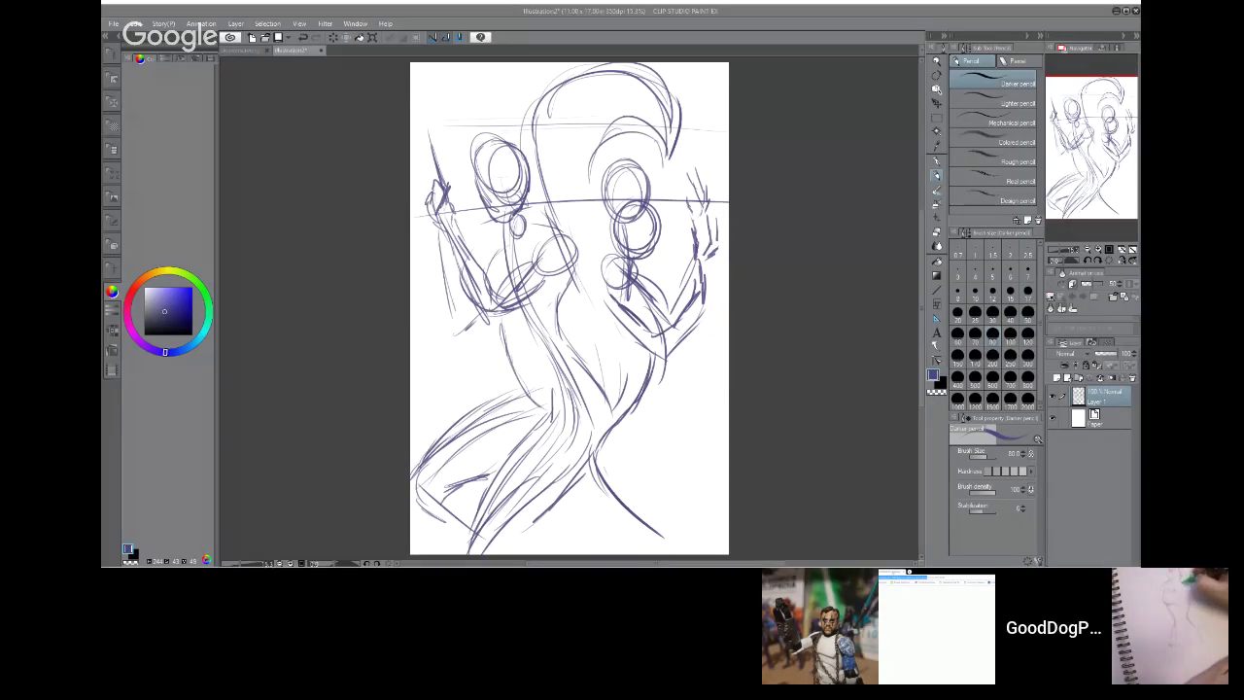
# Return to the Kickstarter campaign page and read the comic's description, the "What You Need to Know" background and the pledge tiers
pyautogui.click(195, 31)
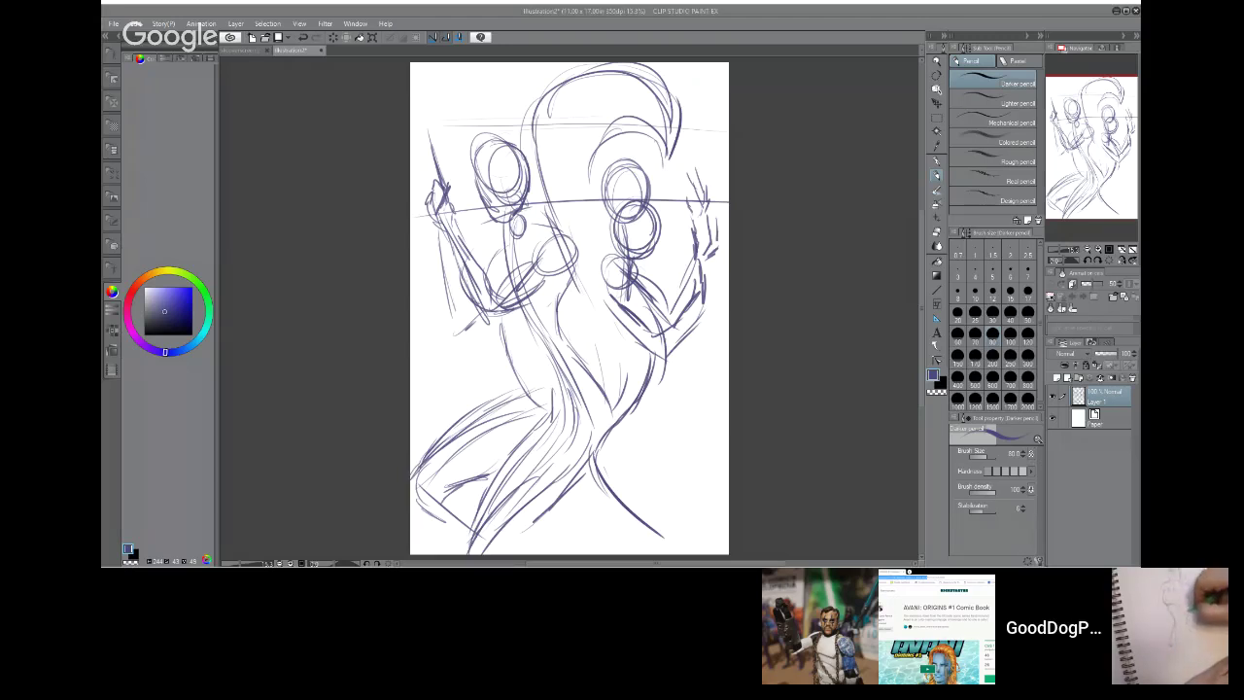
pyautogui.hotkey('alt', 'Tab')
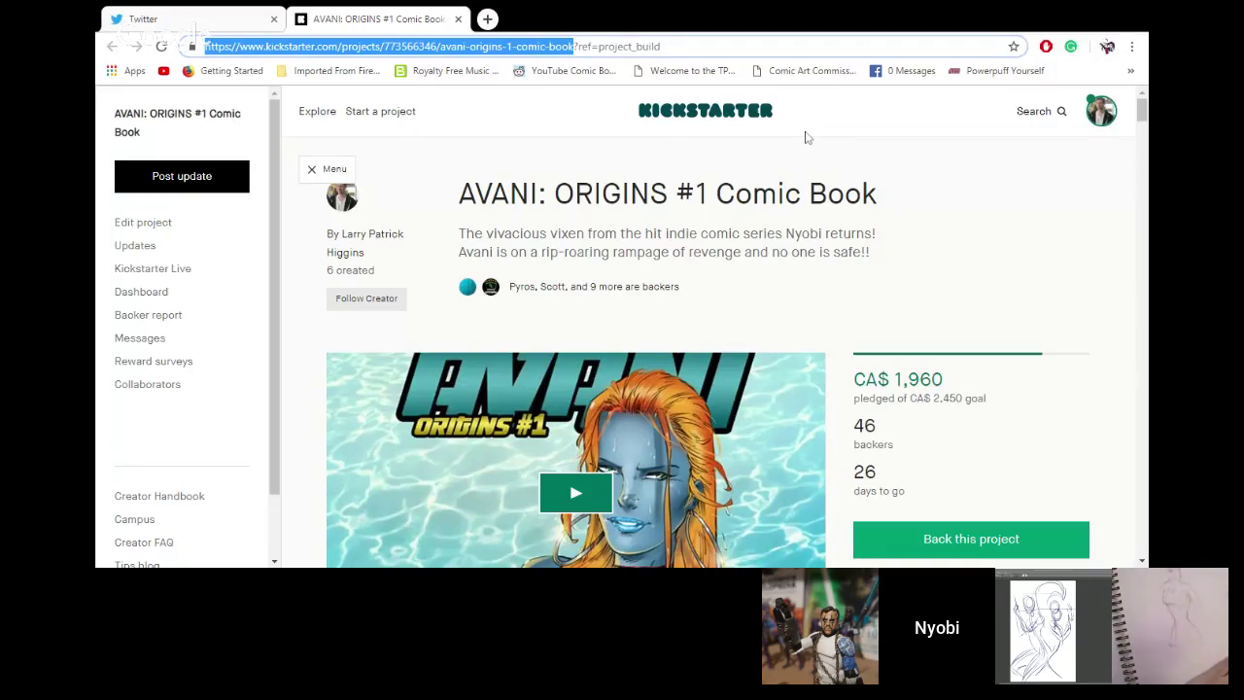
pyautogui.hotkey('alt', 'Tab')
pyautogui.hotkey('alt', 'Tab')
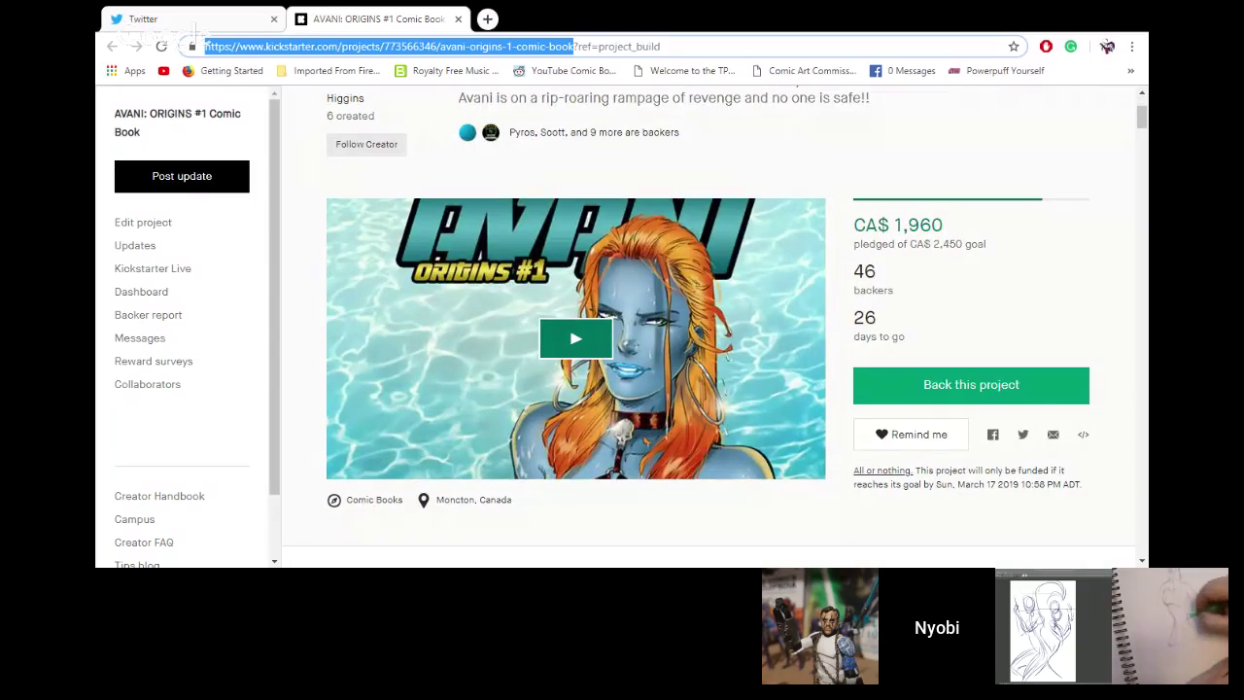
pyautogui.scroll(-6, 805, 136)
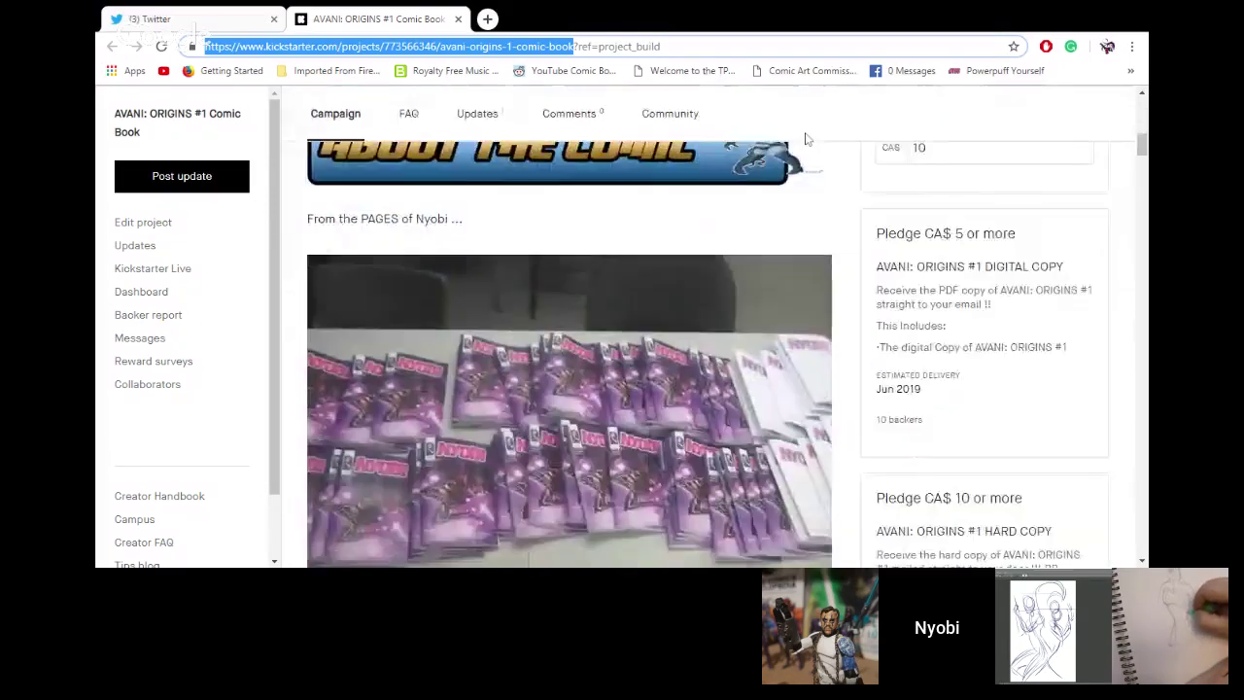
pyautogui.scroll(-4, 805, 136)
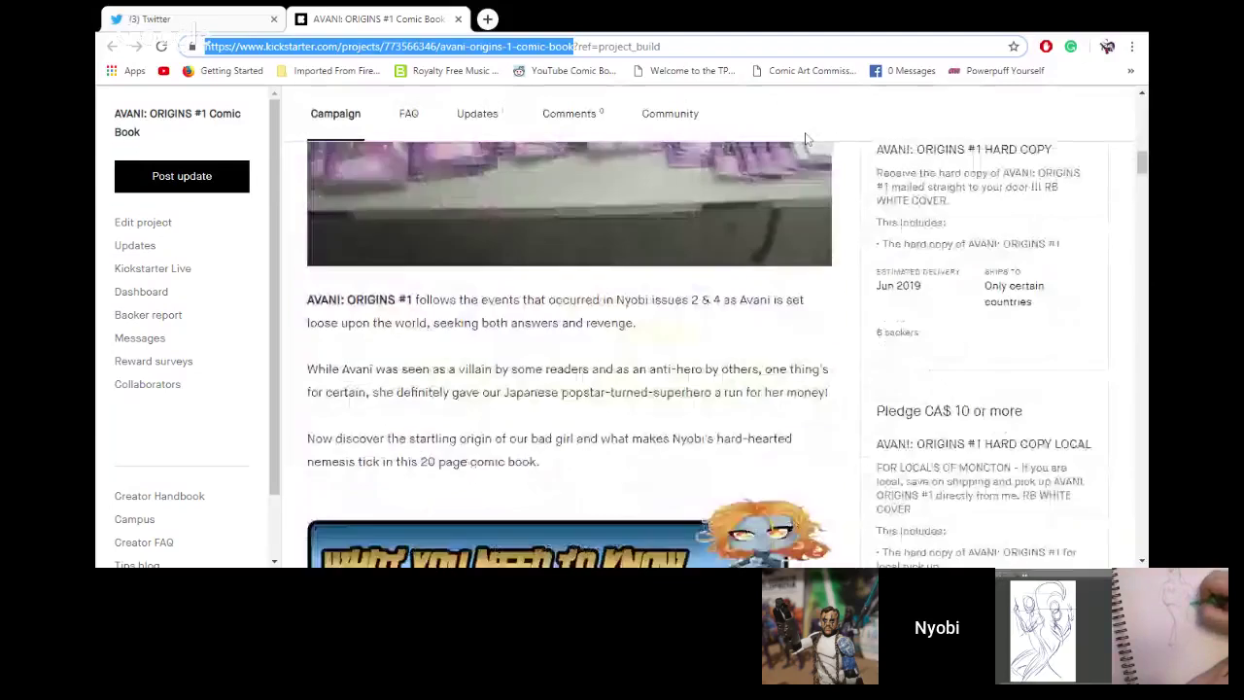
pyautogui.scroll(-3, 805, 139)
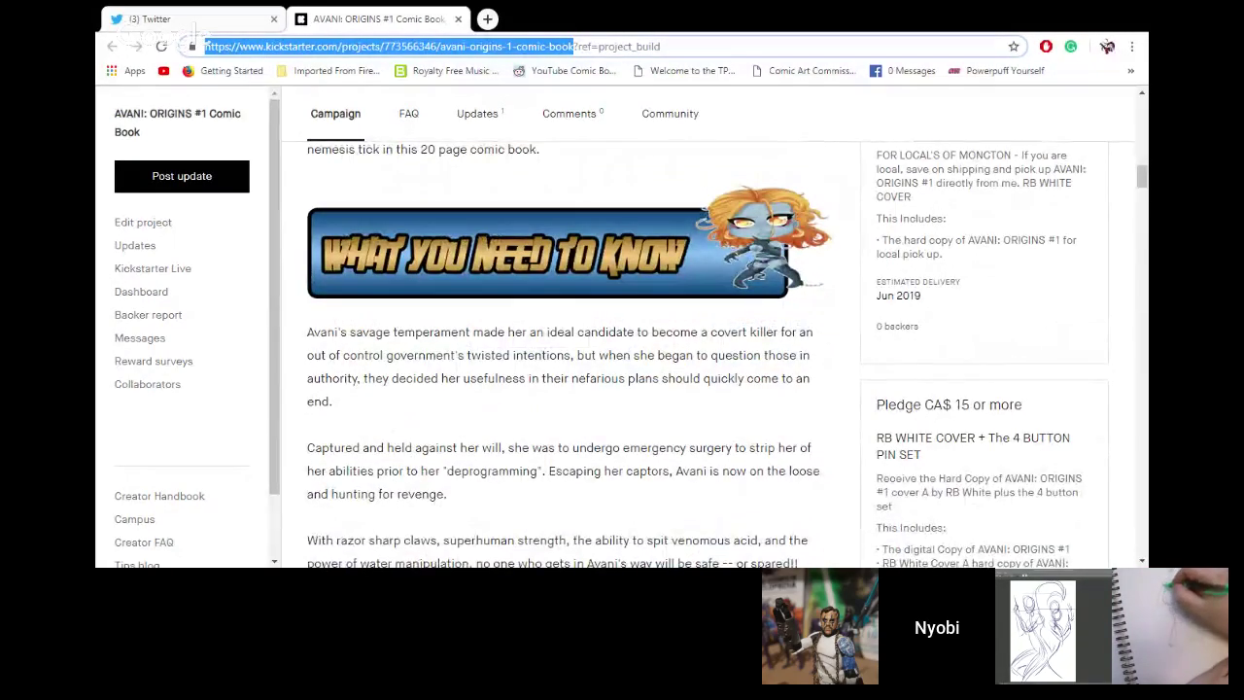
pyautogui.scroll(1, 805, 139)
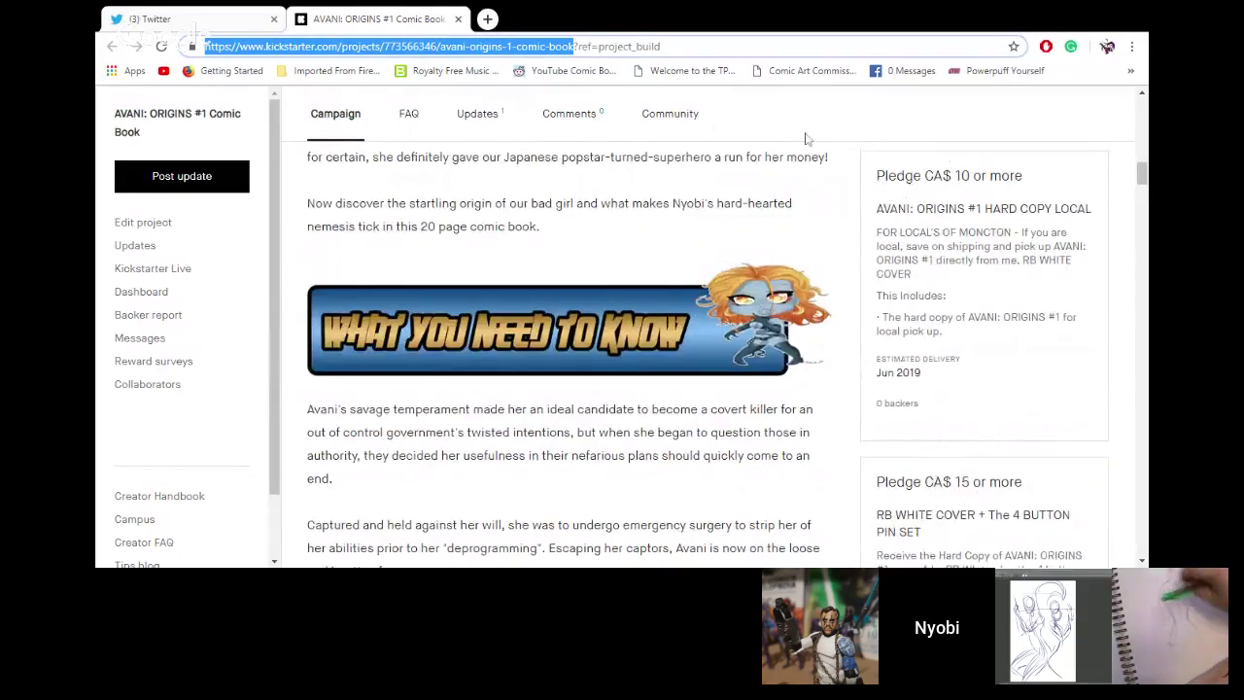
pyautogui.scroll(1, 805, 139)
pyautogui.scroll(-1, 805, 139)
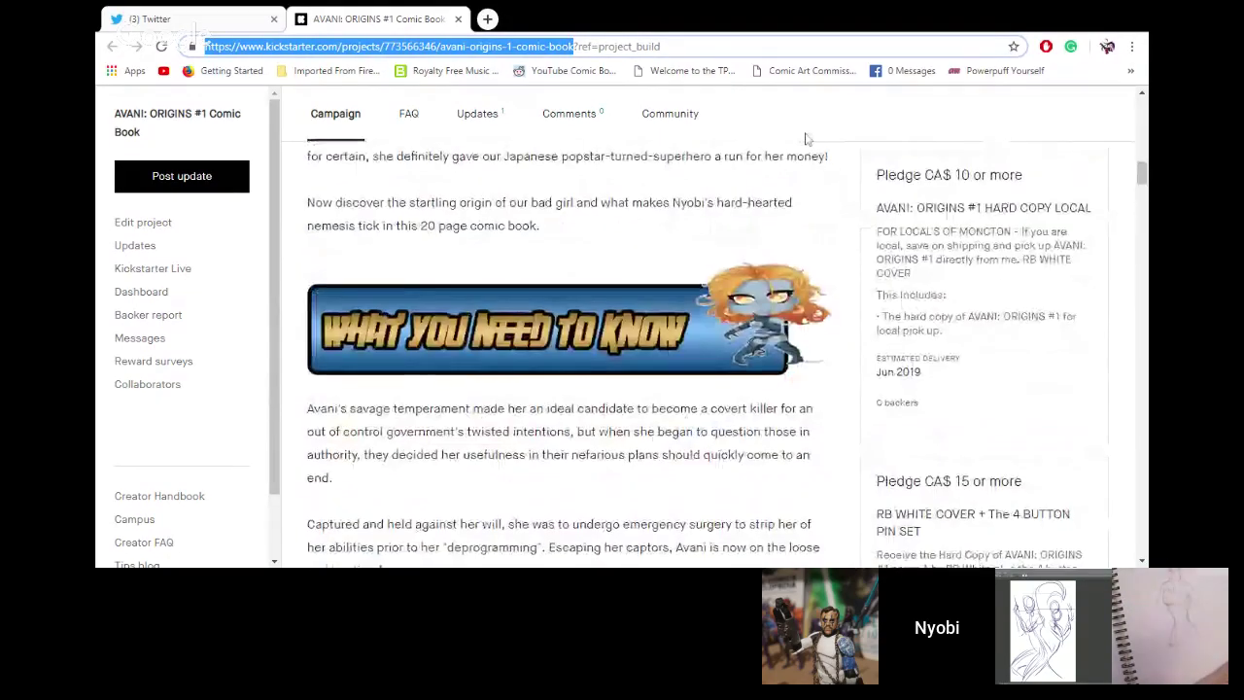
pyautogui.scroll(-3, 805, 139)
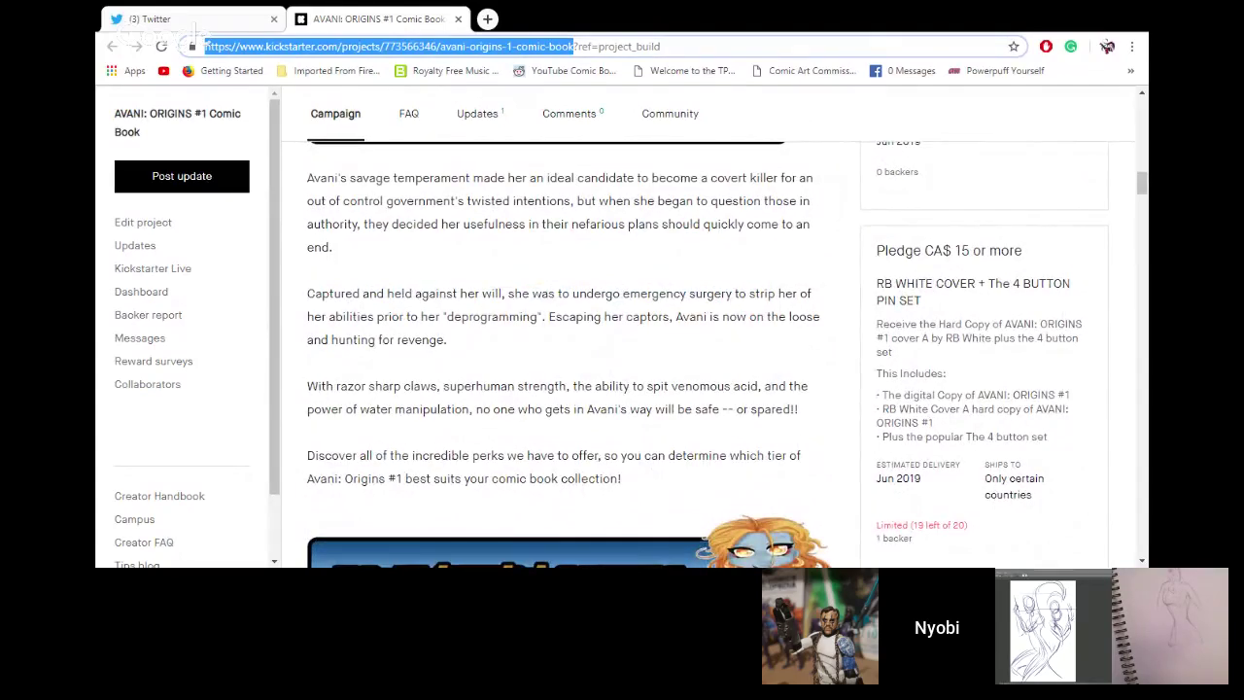
pyautogui.scroll(2, 805, 139)
pyautogui.scroll(-2, 805, 139)
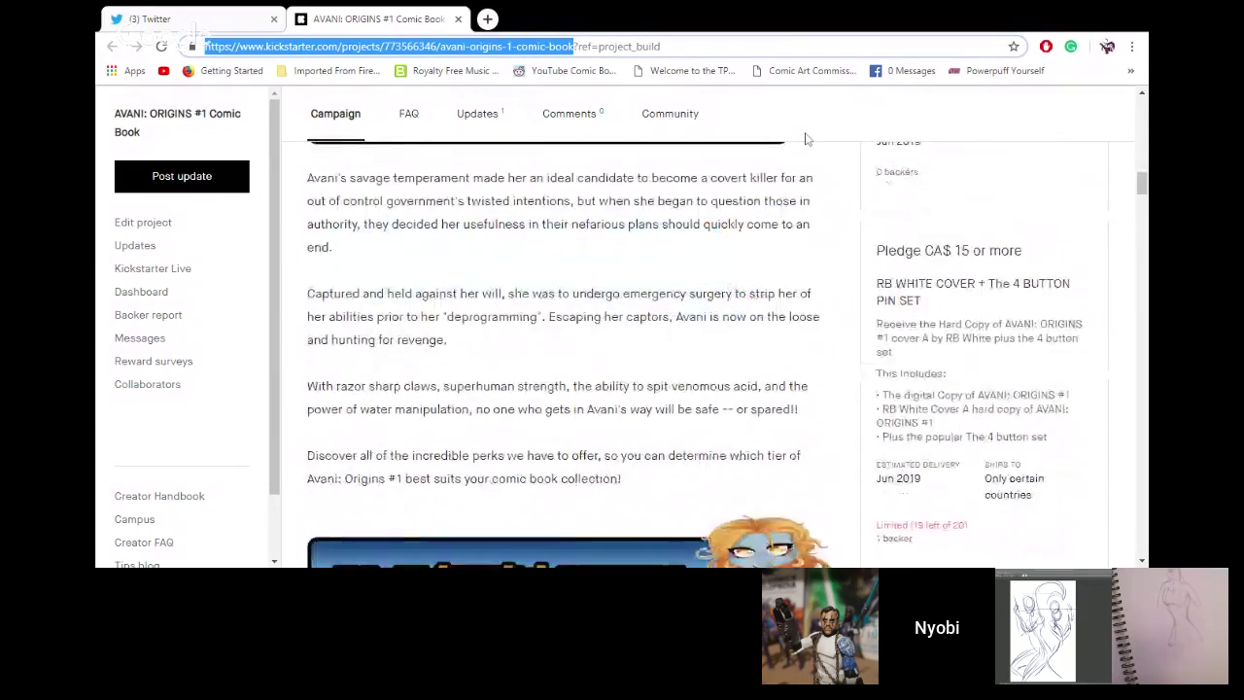
pyautogui.scroll(-3, 804, 139)
pyautogui.scroll(-3, 805, 139)
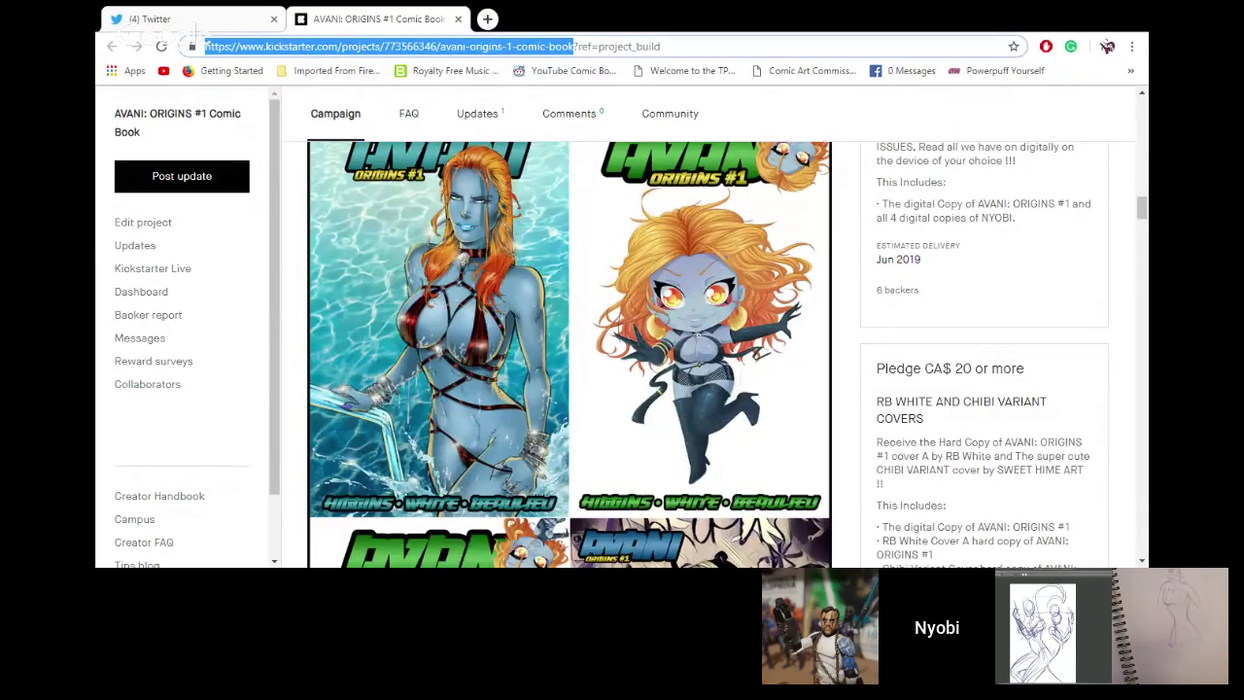
# Examine the campaign's four covers, limited prints and reward tiers, along with the project overview
pyautogui.scroll(-7, 236, 525)
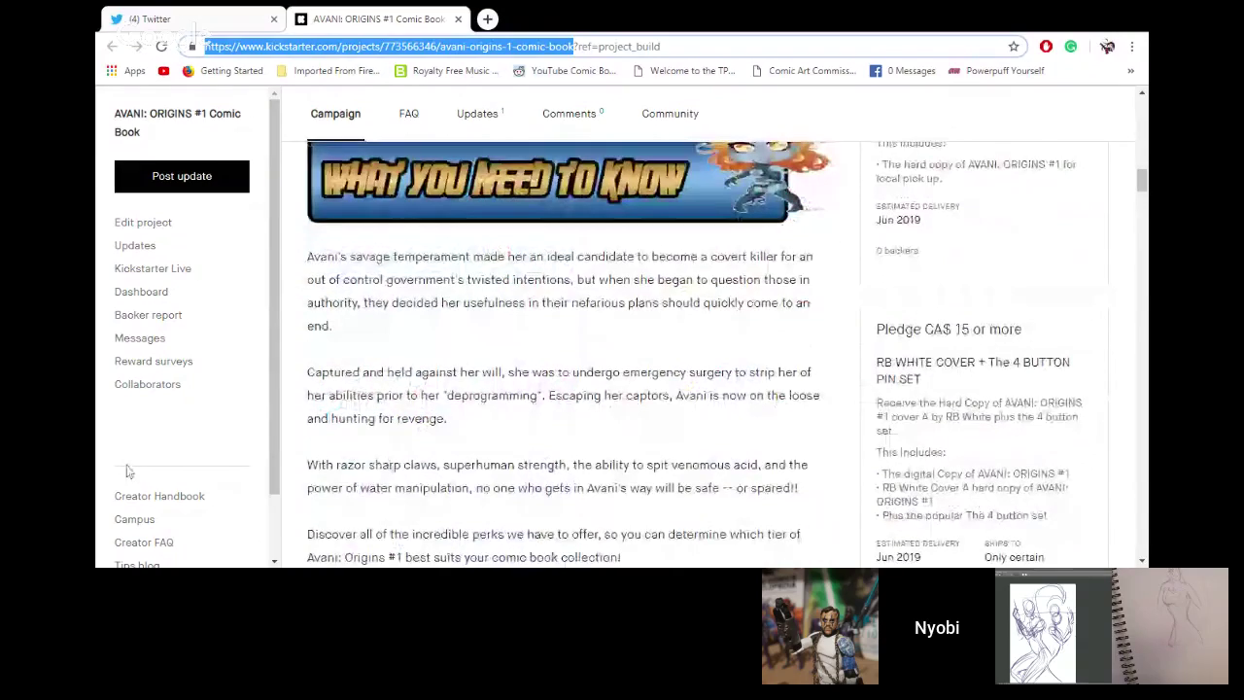
pyautogui.scroll(5, 130, 471)
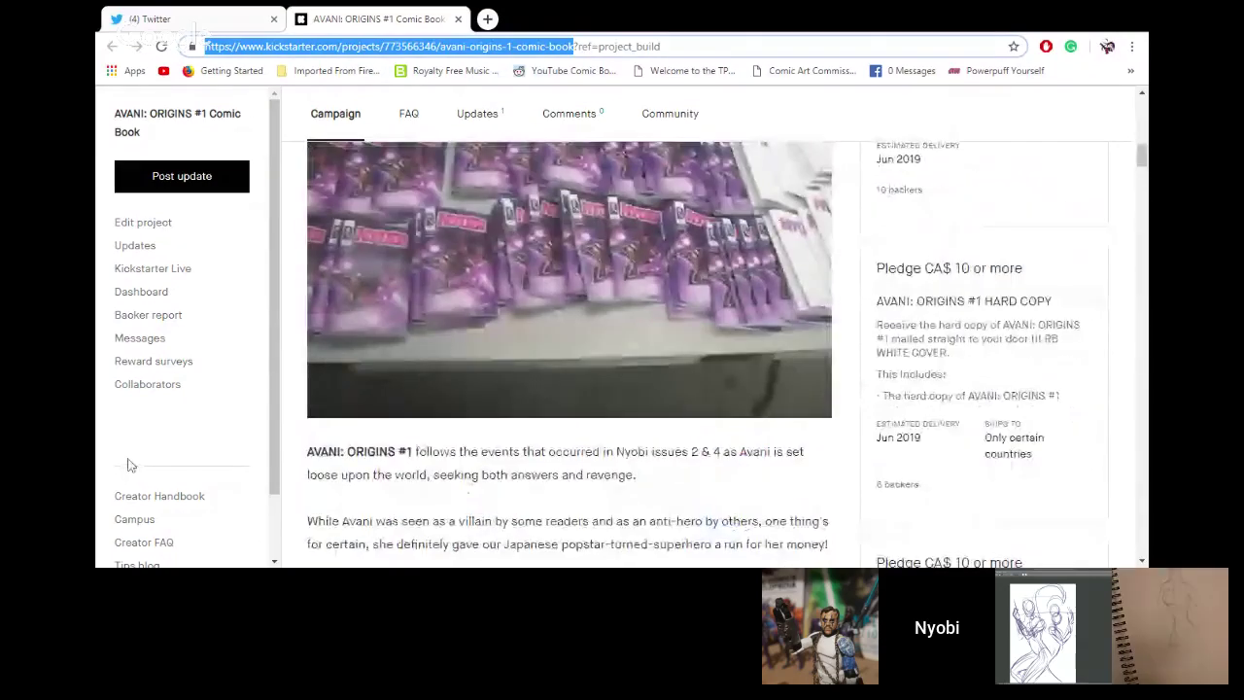
pyautogui.scroll(3, 129, 466)
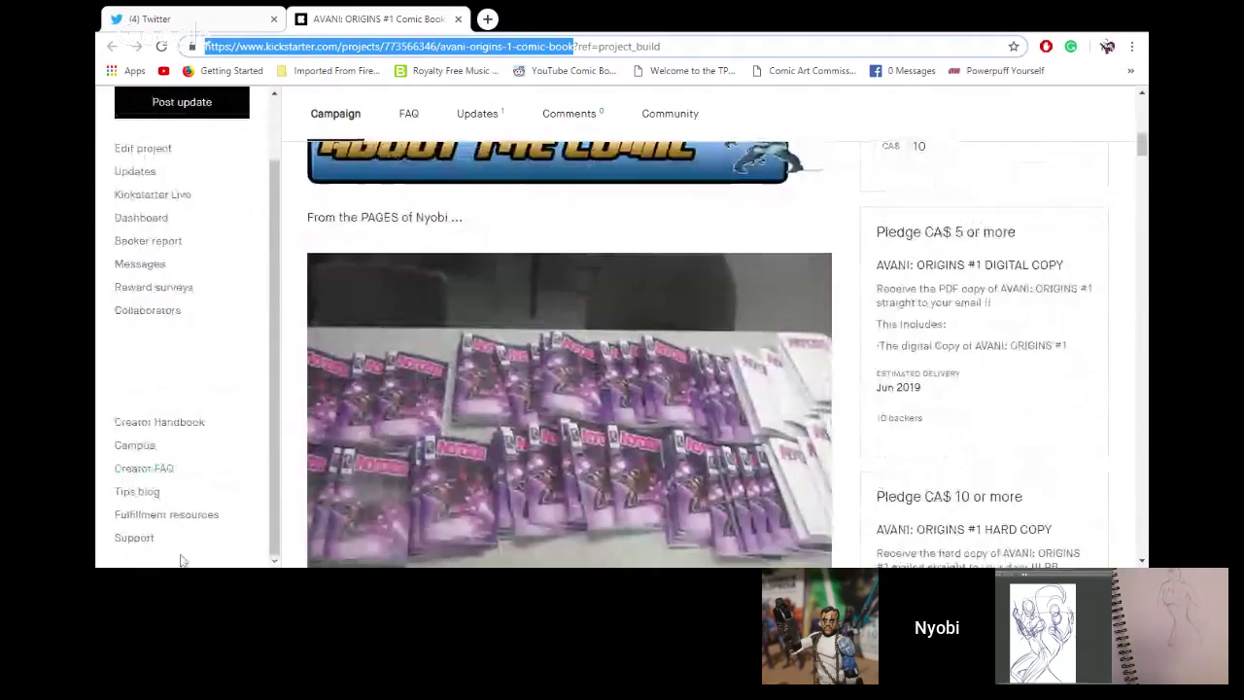
pyautogui.scroll(-6, 181, 560)
pyautogui.scroll(-5, 177, 549)
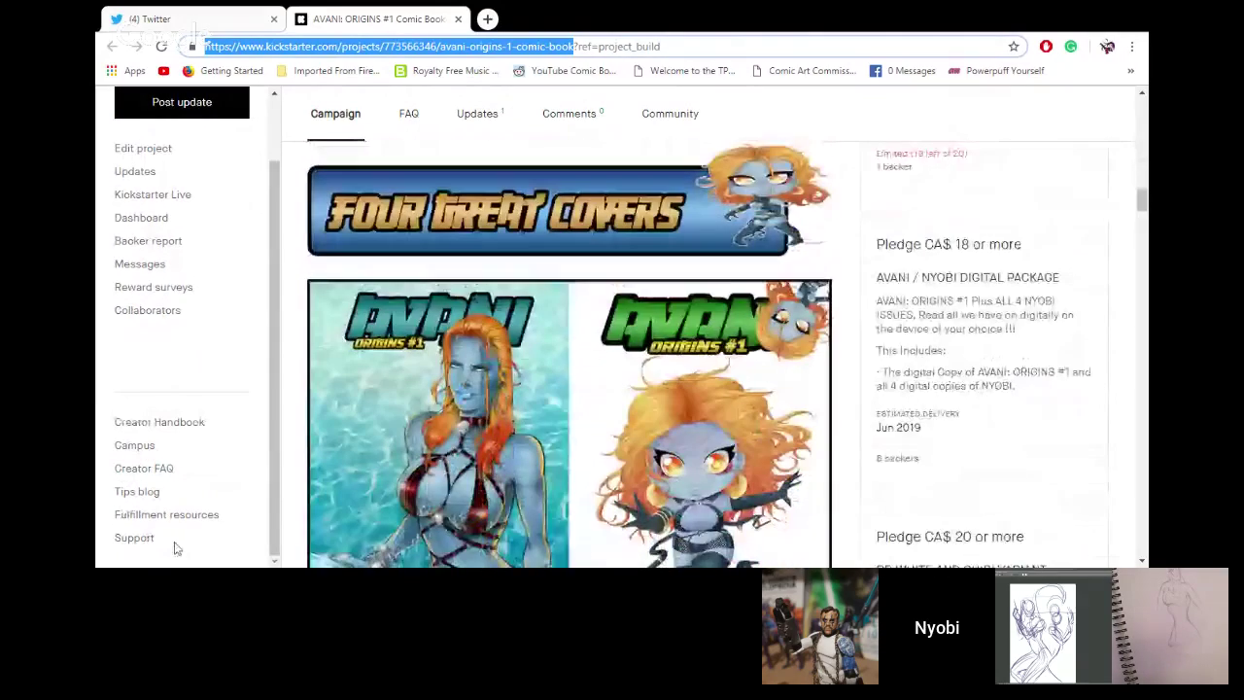
pyautogui.scroll(-6, 175, 550)
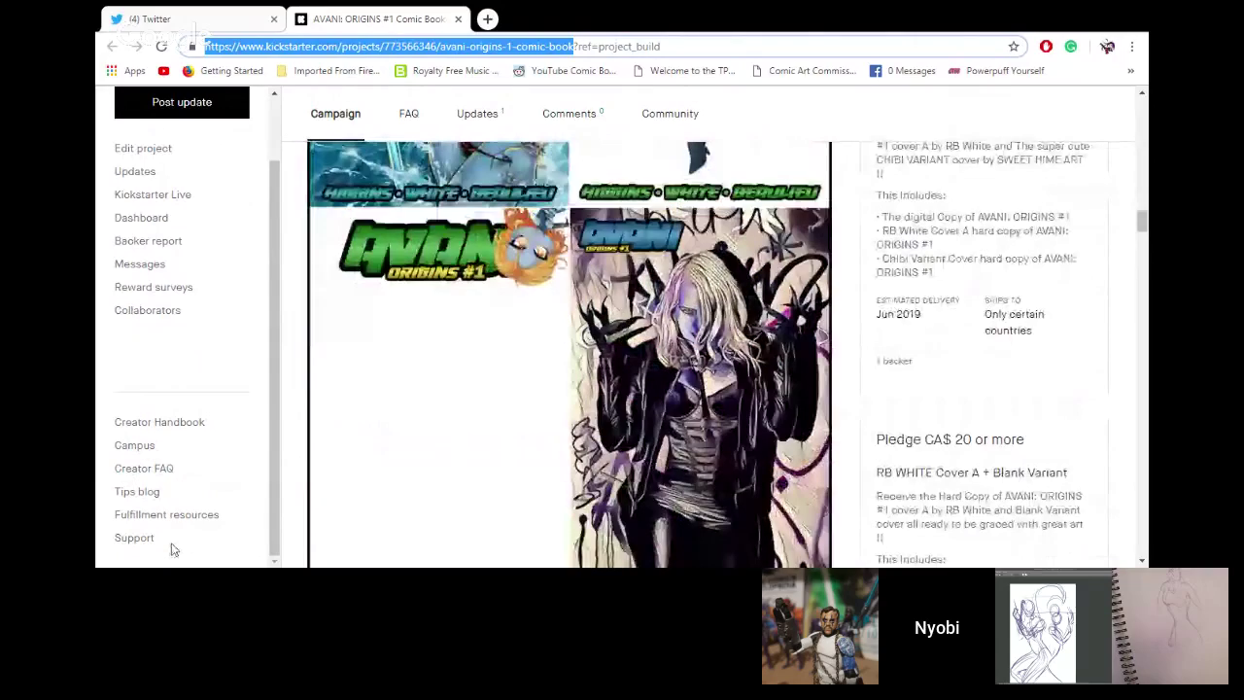
pyautogui.scroll(-6, 172, 549)
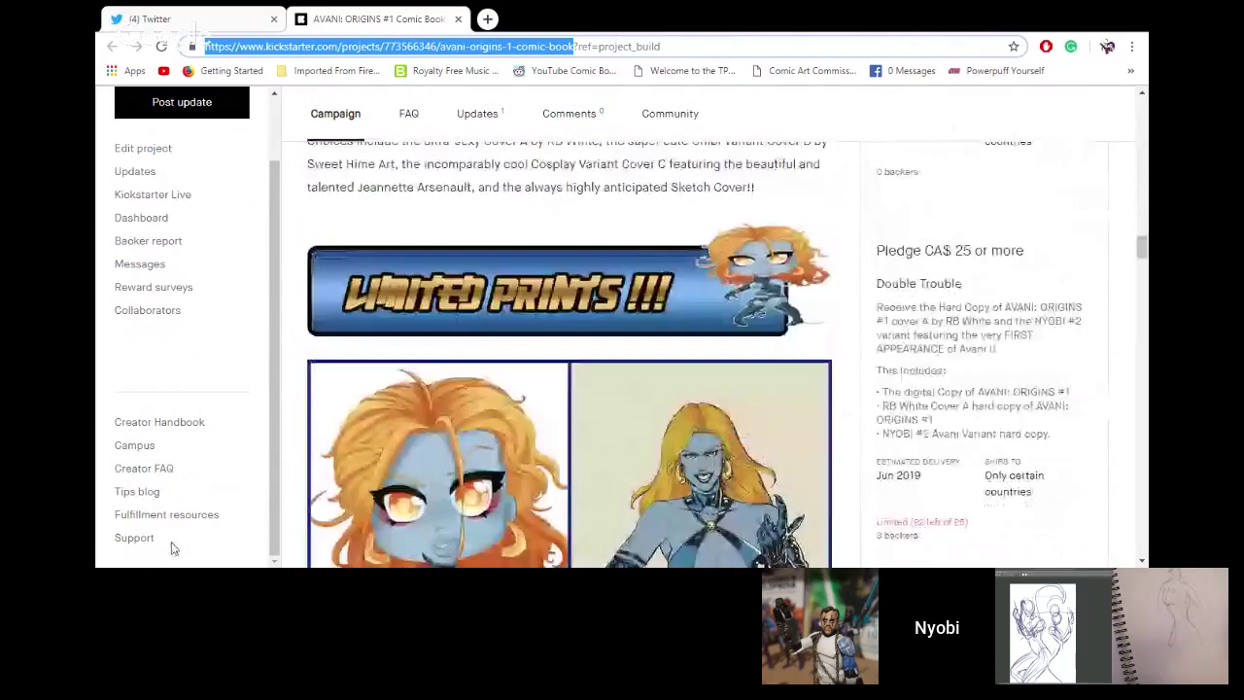
pyautogui.scroll(-9, 172, 549)
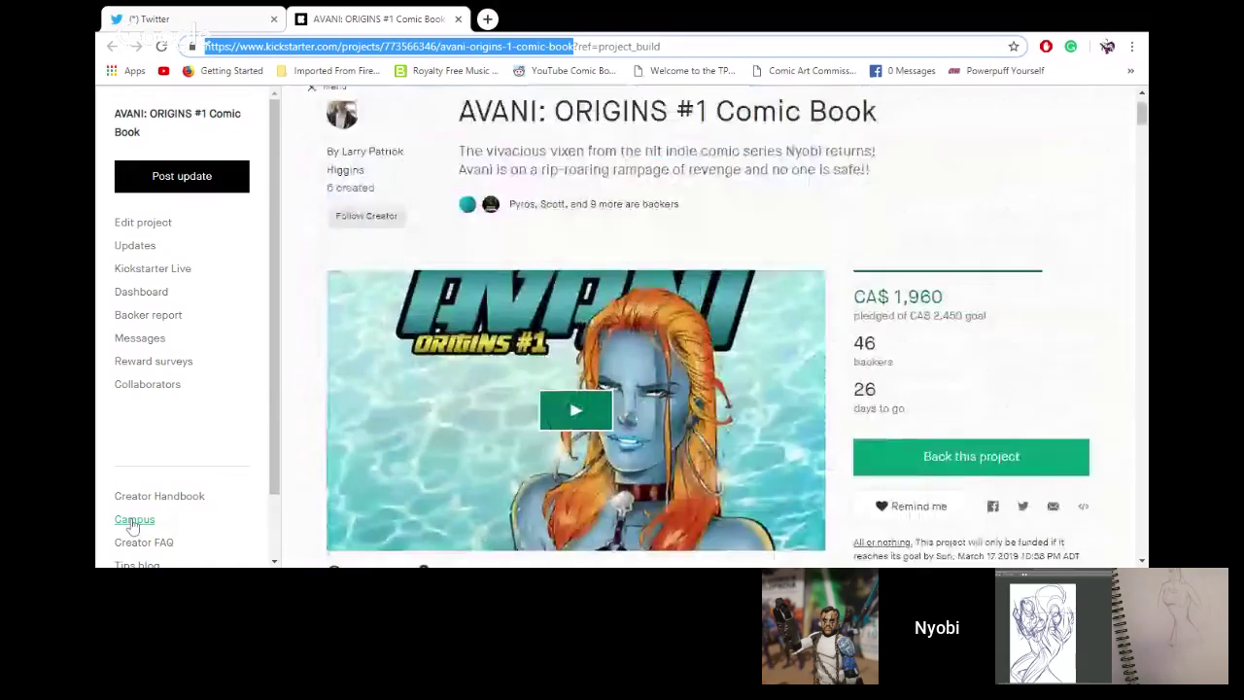
pyautogui.scroll(-1, 133, 525)
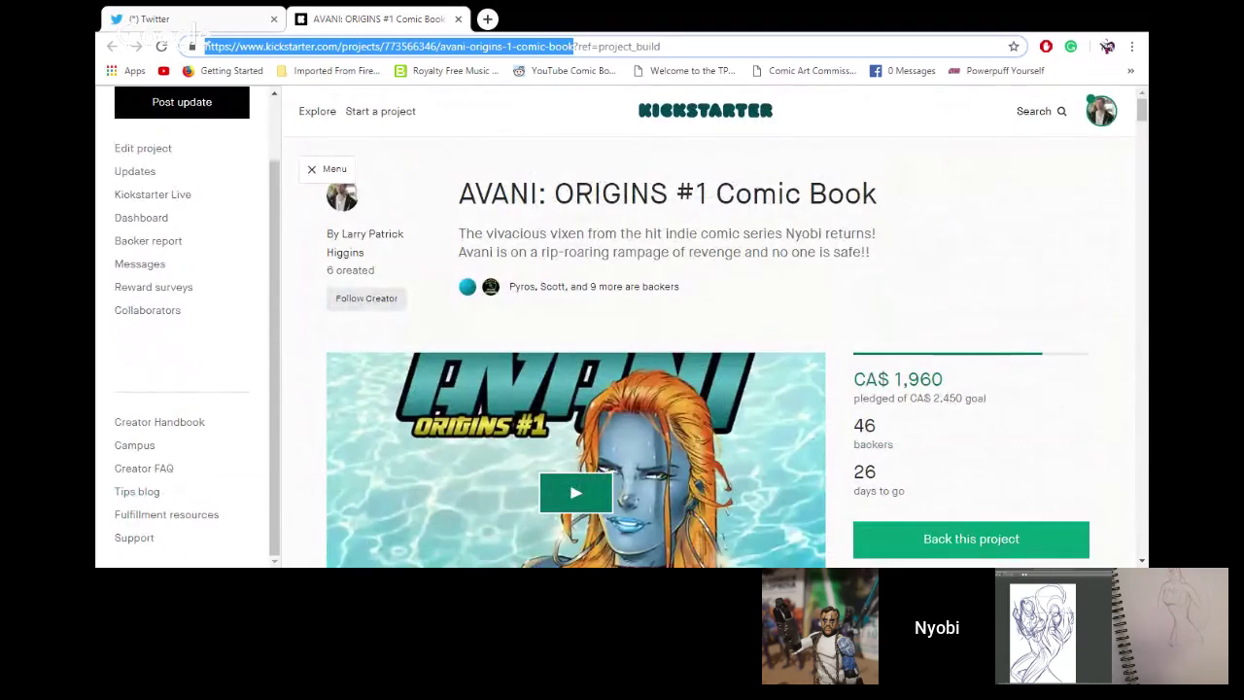
pyautogui.scroll(-3, 975, 256)
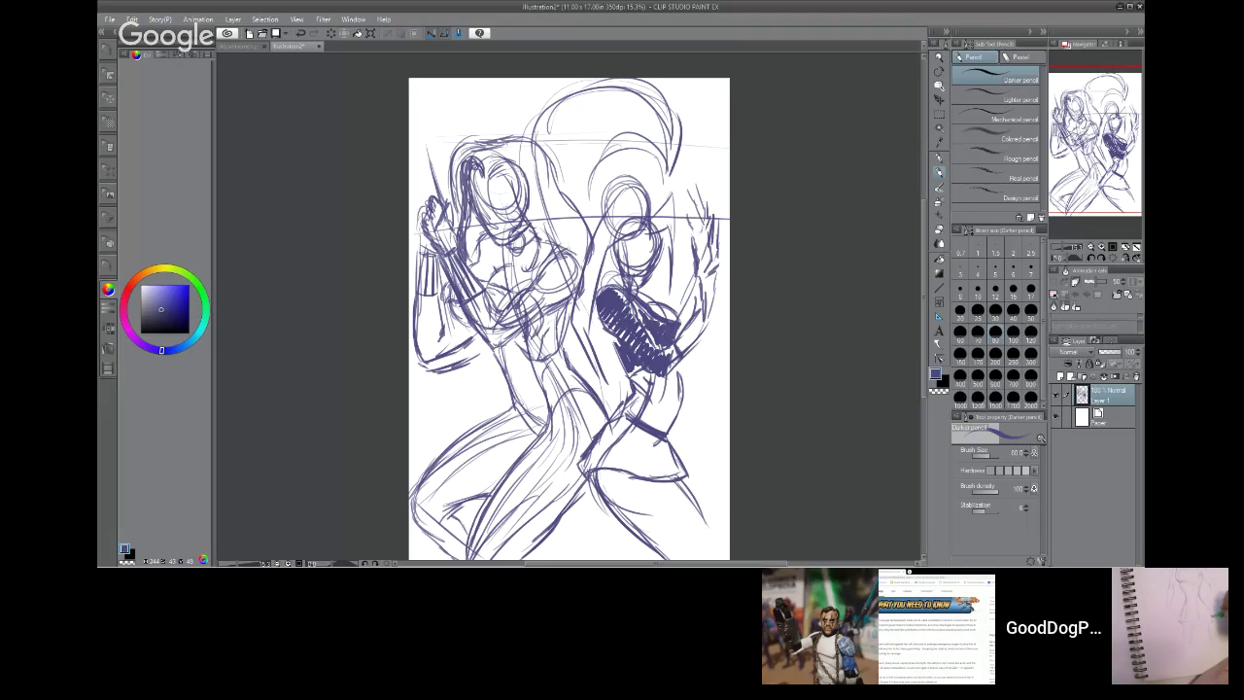
# Draw a dark contour stroke along the side of the left figure's waist in Clip Studio Paint
pyautogui.moveTo(491, 351); pyautogui.dragTo(508, 408)
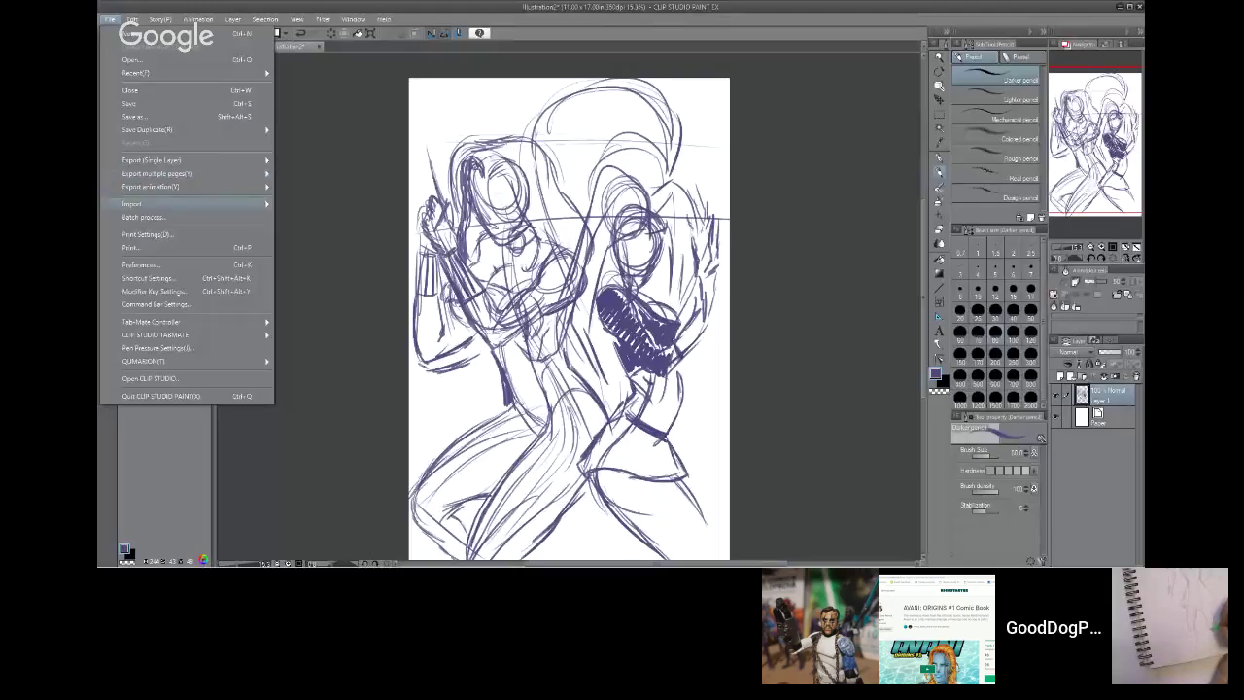
pyautogui.click(336, 212)
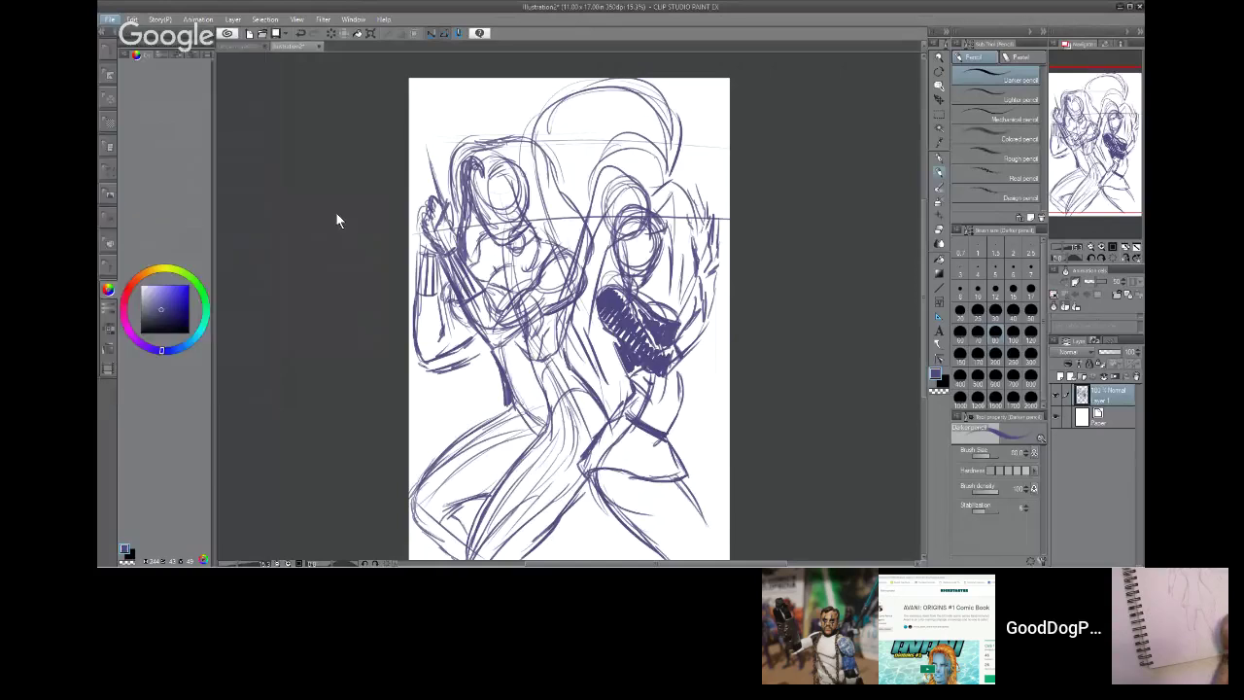
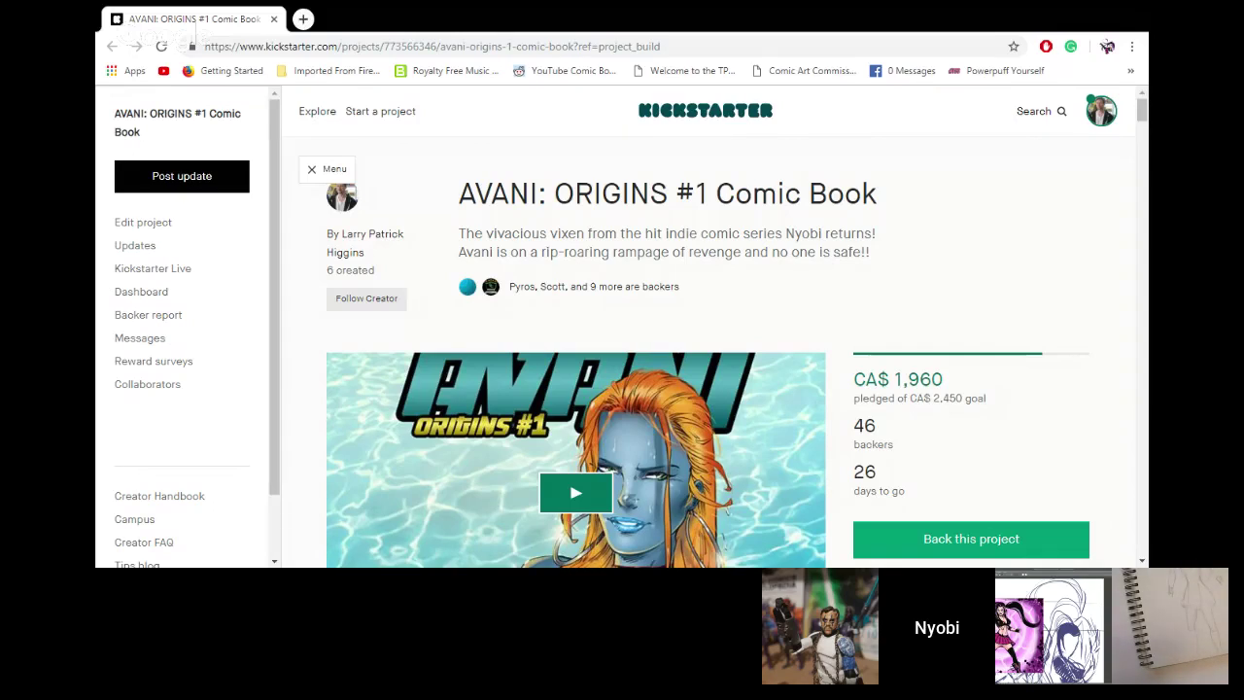
# Undo the last stroke and ink the right figure's face and the hair framing it with the Real G-Pen
pyautogui.hotkey('ctrl', 'z')
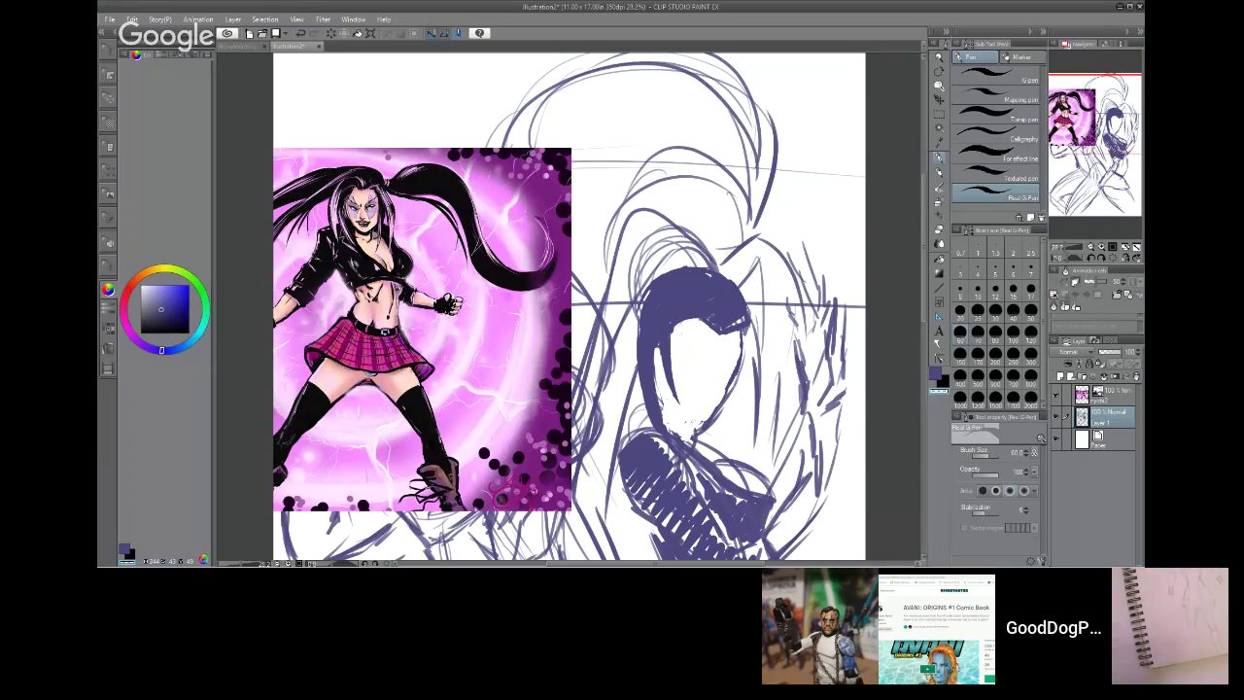
pyautogui.moveTo(688, 443)
pyautogui.mouseDown()
pyautogui.moveTo(721, 411)
pyautogui.moveTo(742, 354)
pyautogui.mouseUp()
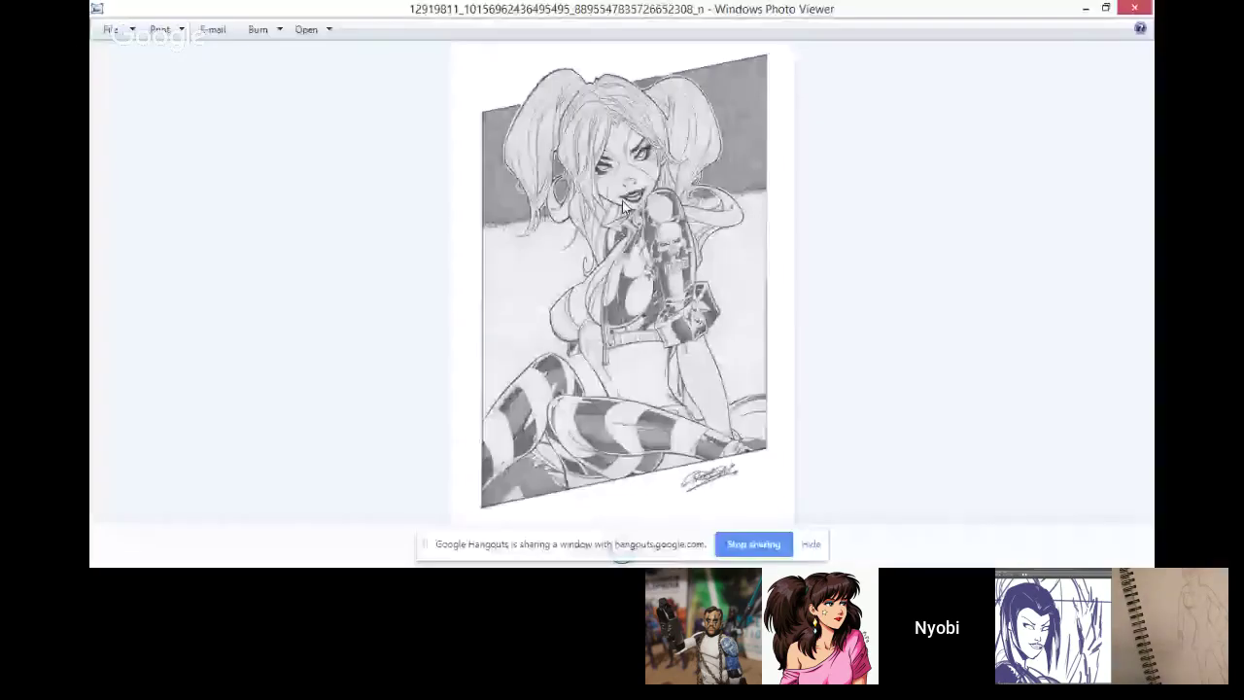
pyautogui.scroll(2, 480, 347)
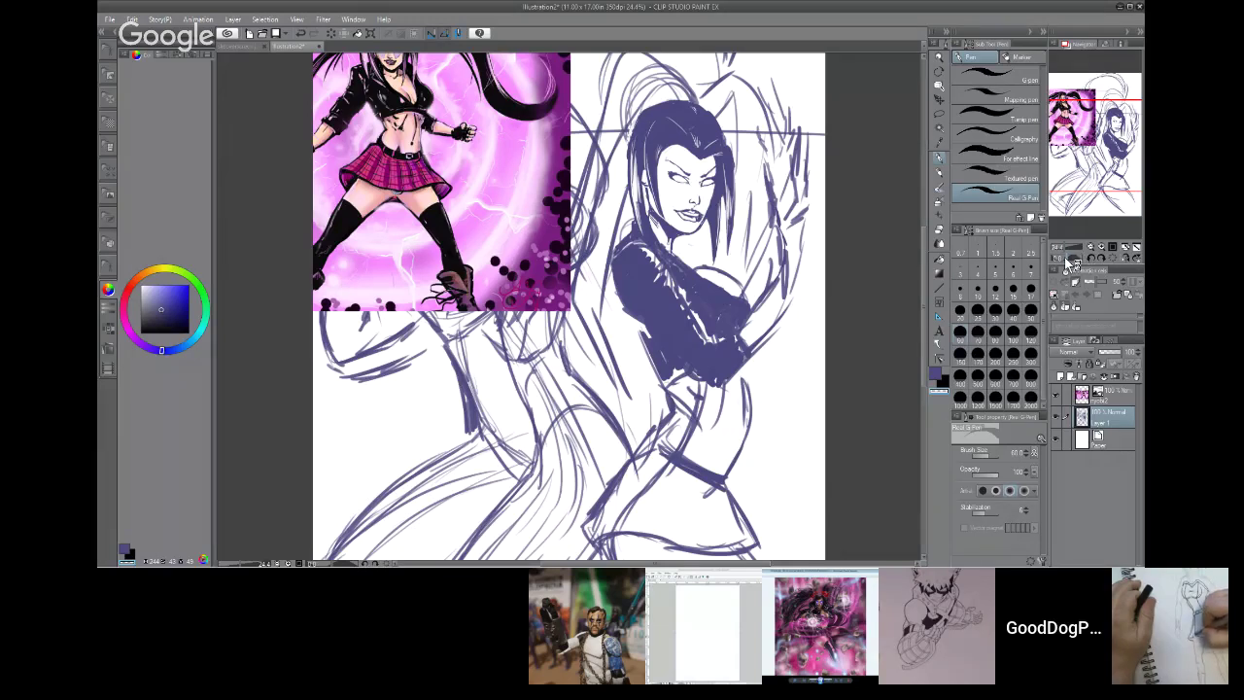
# Rotate the canvas and refine the right figure's raised gloved hand, alternating between the drawing colour and transparent colour
pyautogui.click(1069, 262)
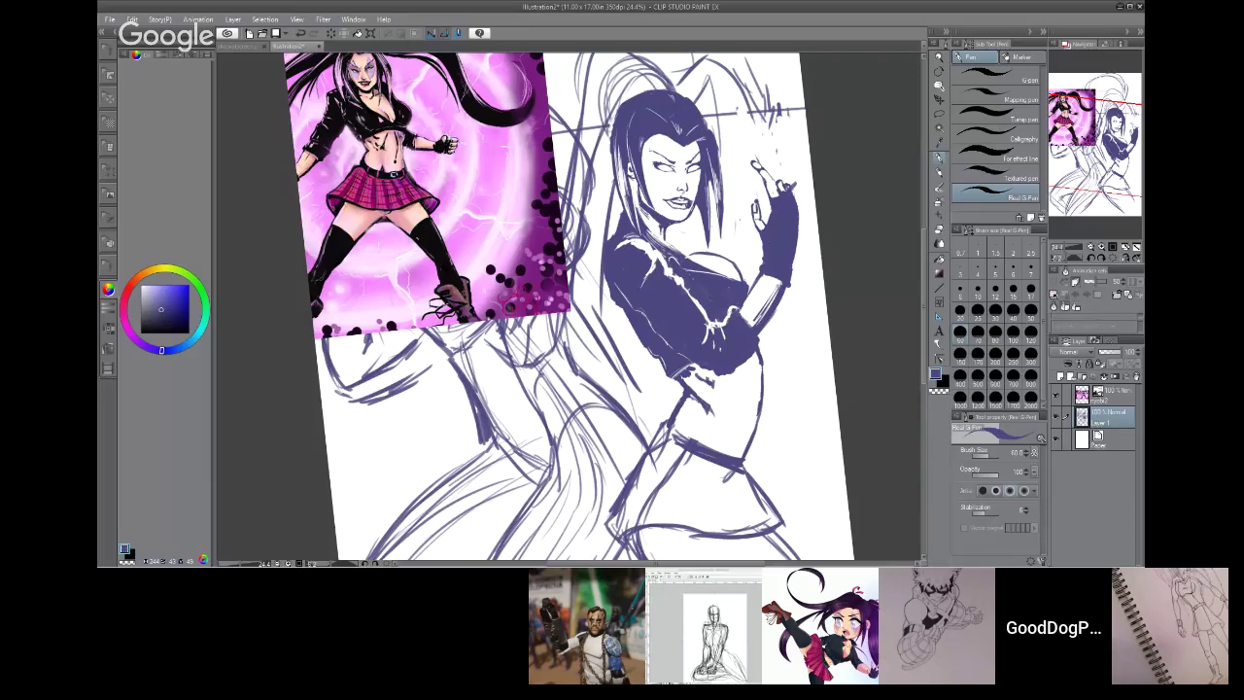
pyautogui.press('c')
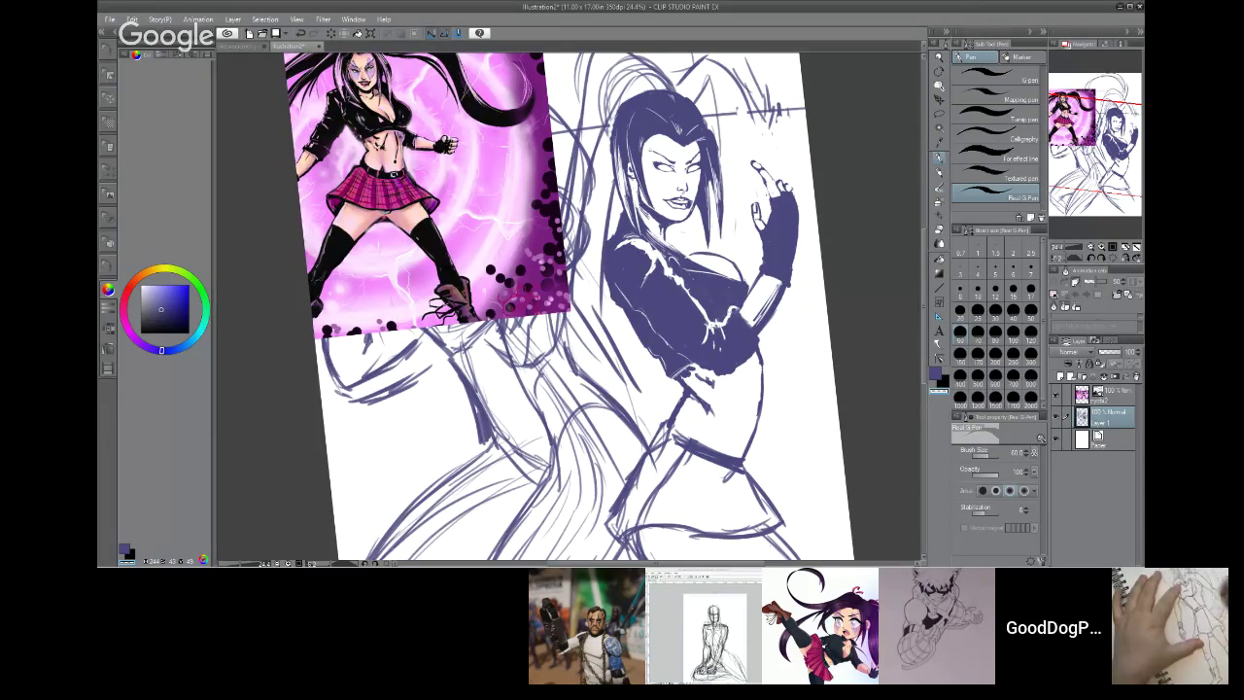
pyautogui.press('c')
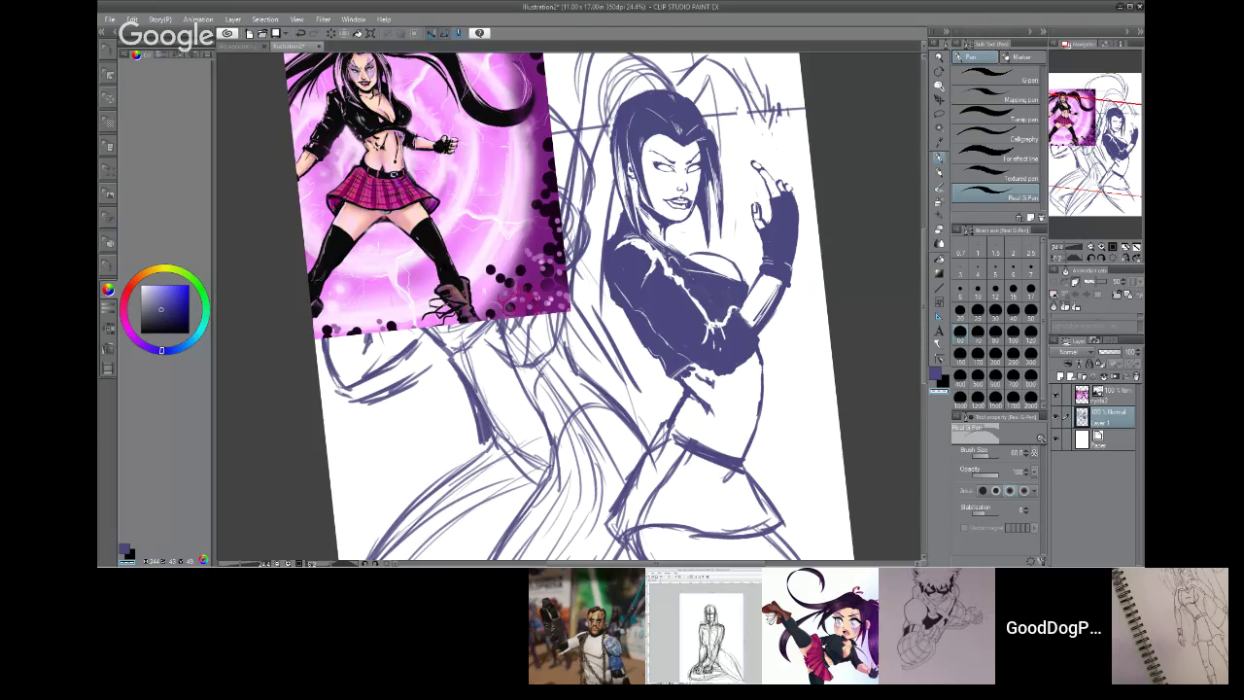
# Ink the right figure's midriff, belt and skirt with the Real G-Pen, alternating between the drawing colour and transparent colour
pyautogui.click(935, 374)
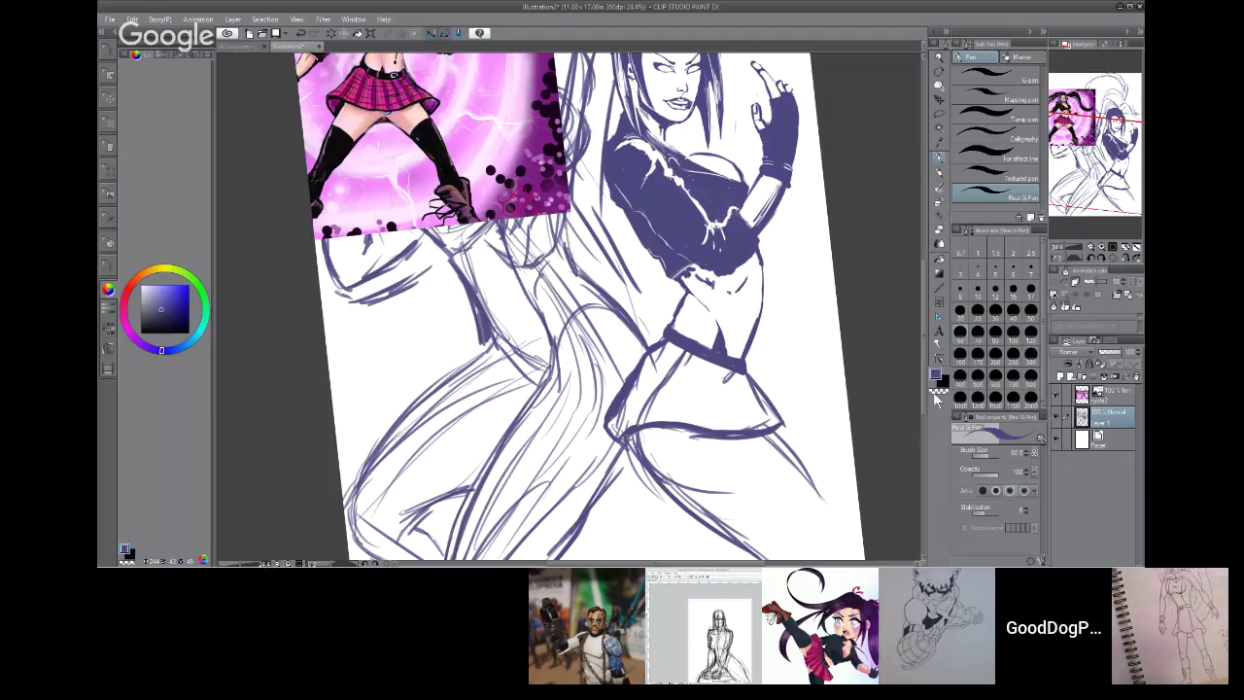
pyautogui.click(936, 394)
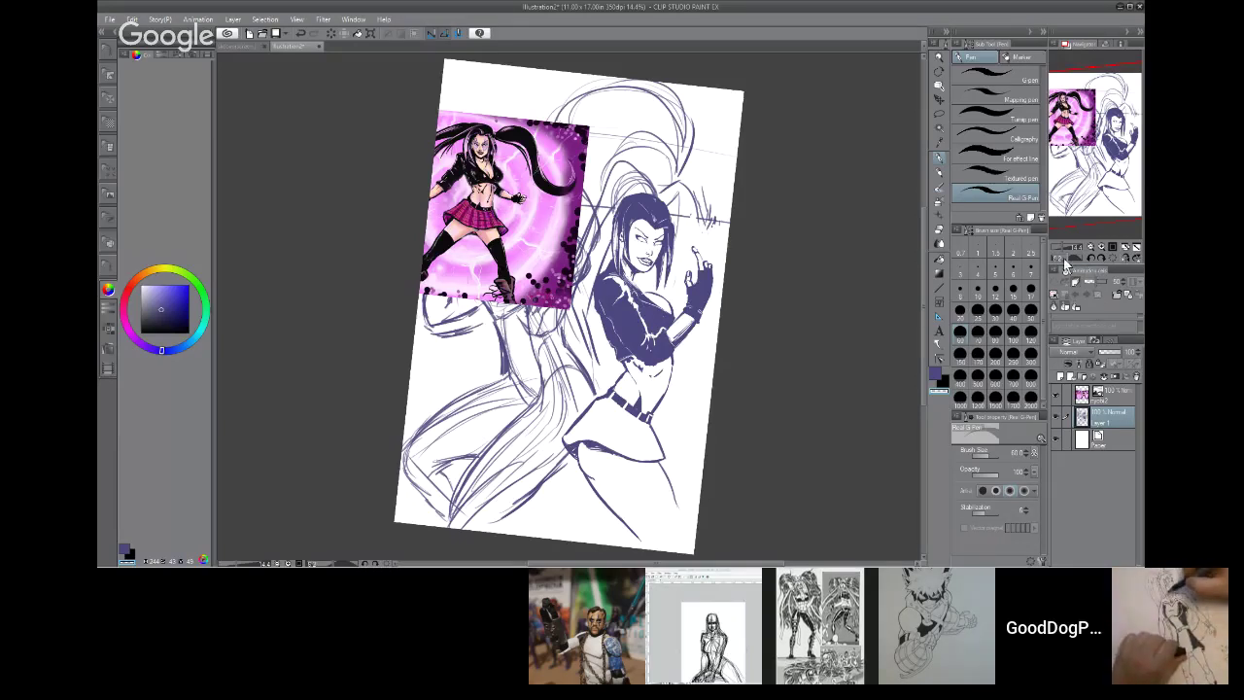
# Ink the right figure's two long ponytails as solid dark shapes and hide the pink reference image layer
pyautogui.click(1065, 258)
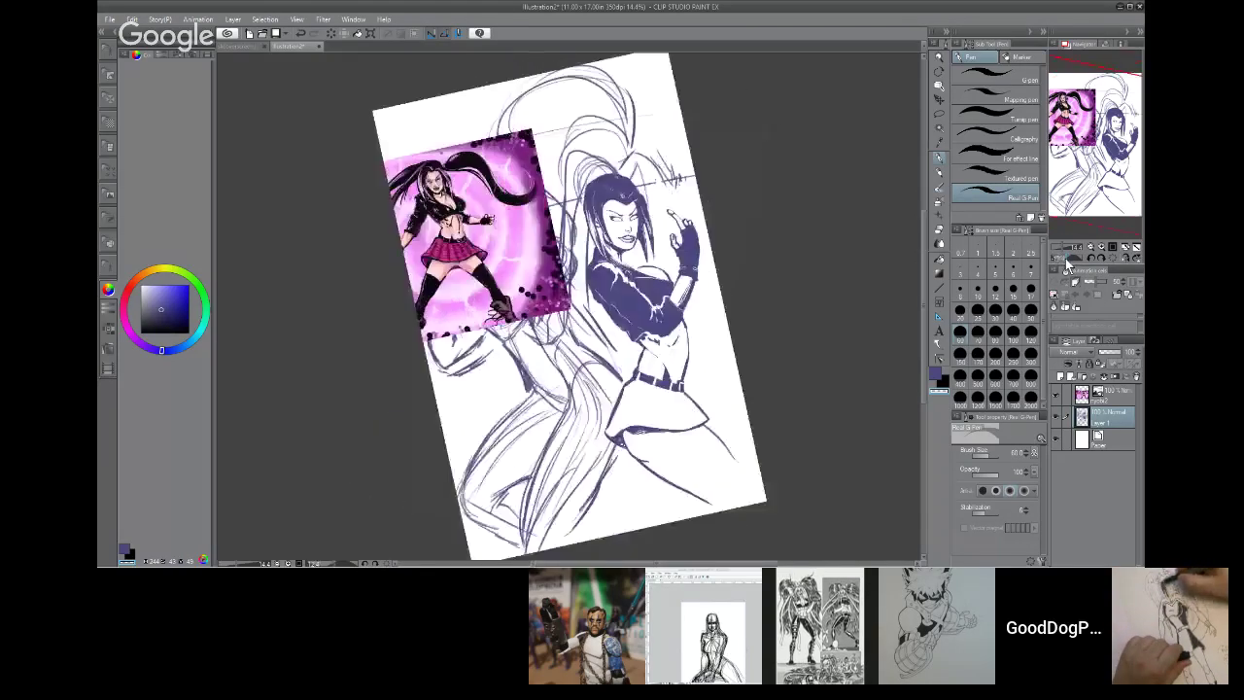
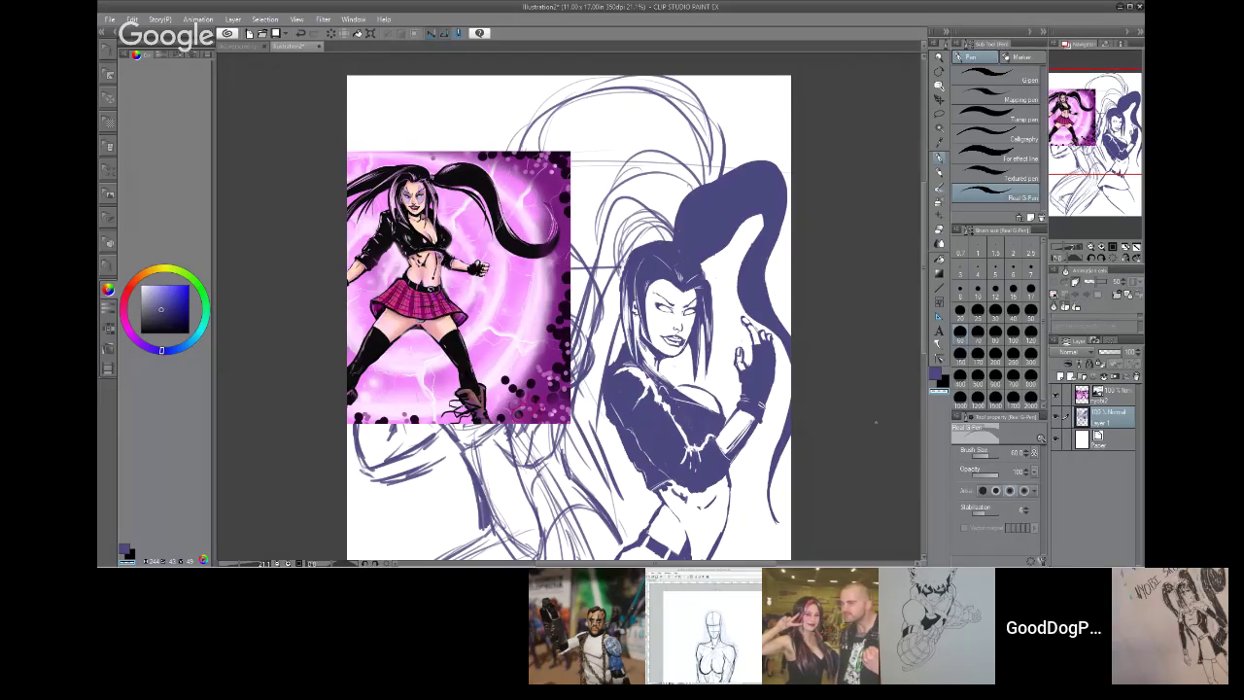
pyautogui.scroll(1, 926, 355)
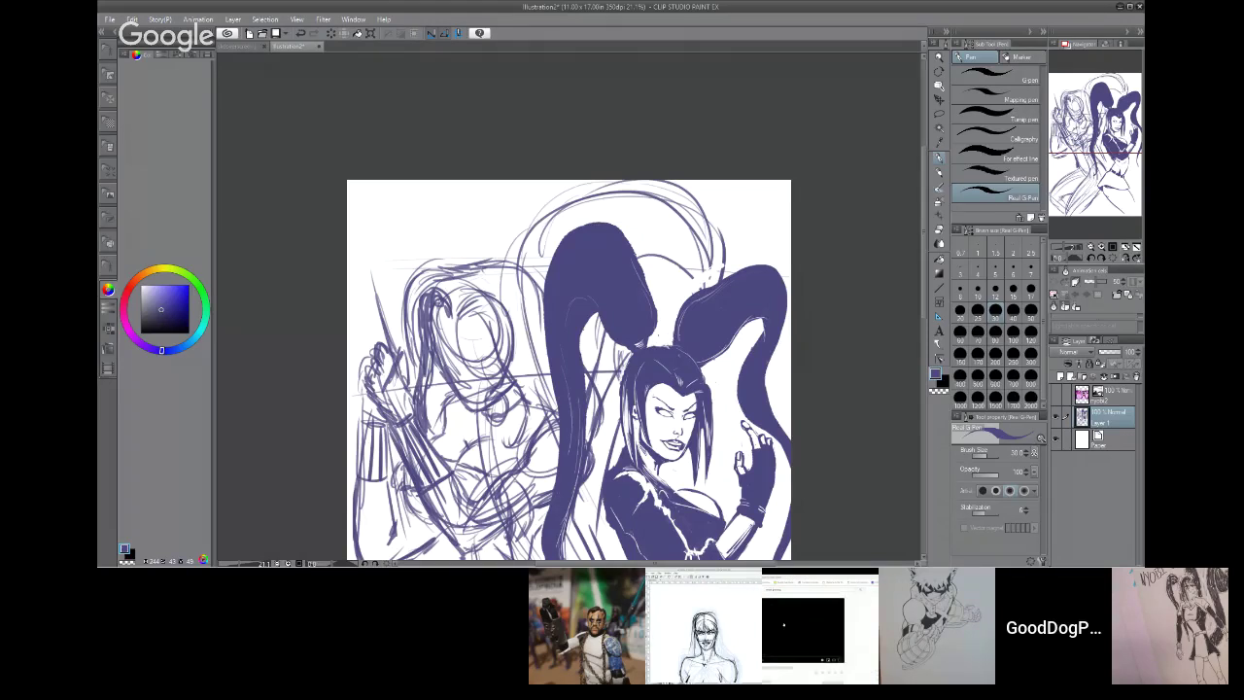
pyautogui.moveTo(921, 304); pyautogui.dragTo(924, 387)
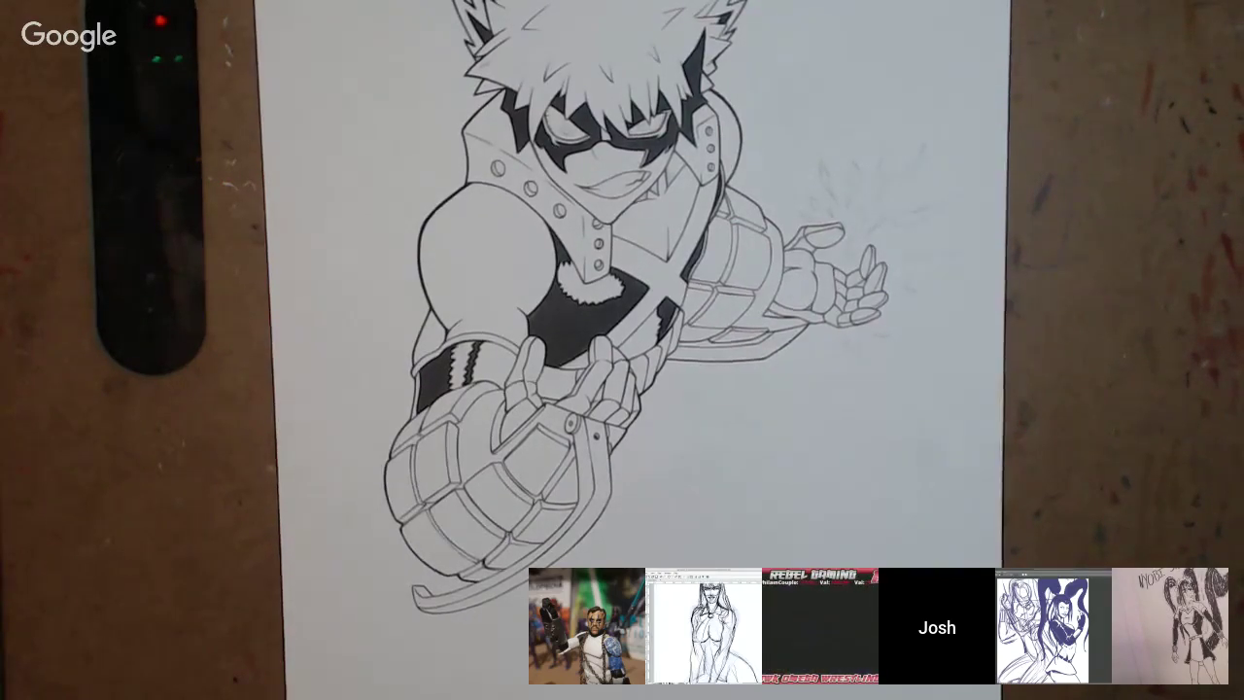
pyautogui.scroll(-3, 922, 396)
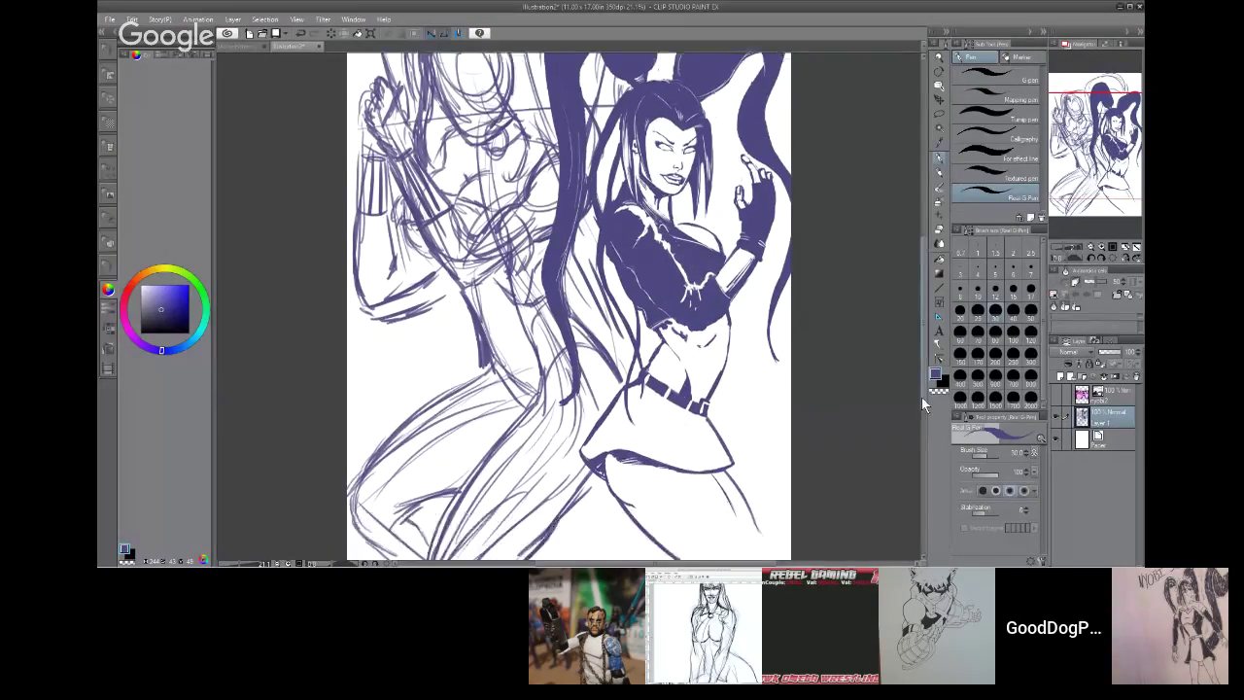
pyautogui.scroll(-2, 921, 397)
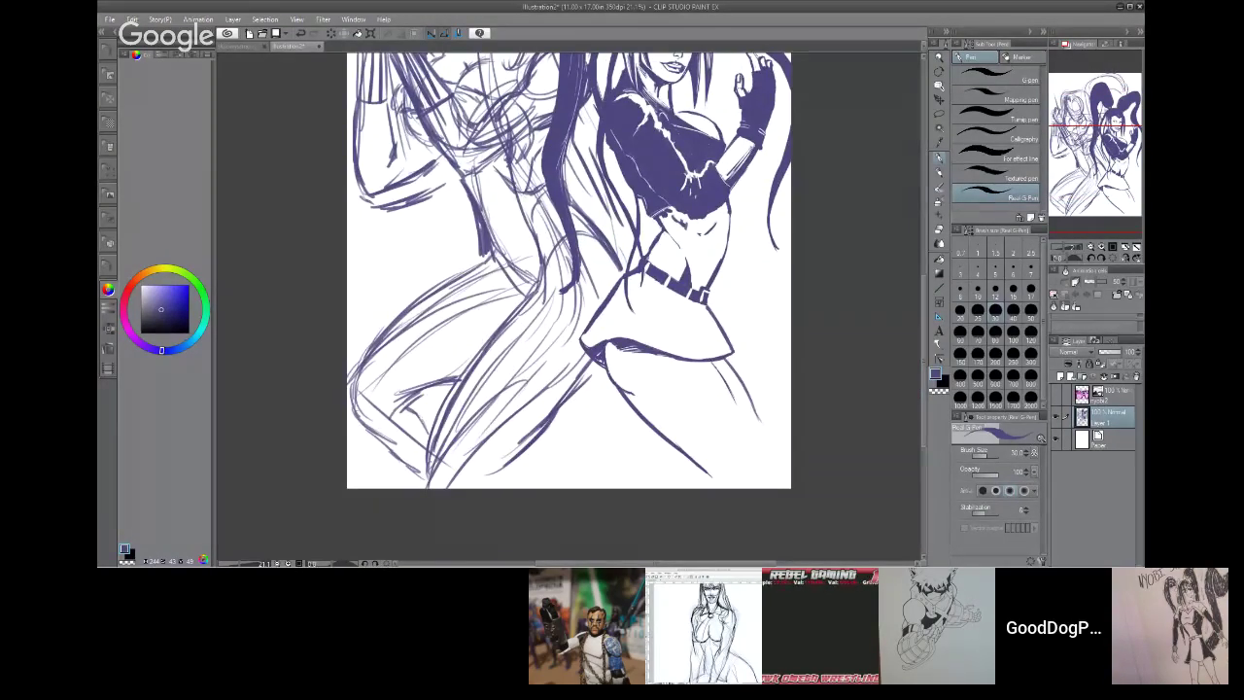